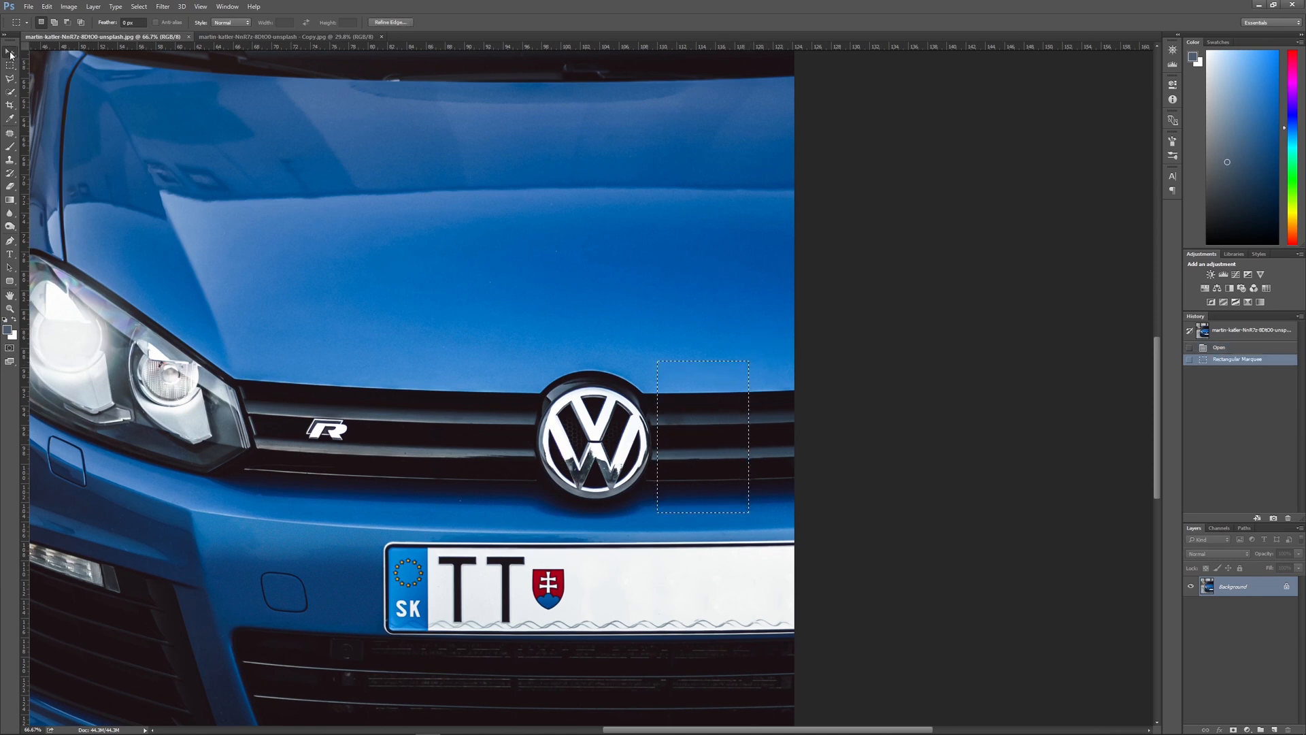
- Copy the selected grille section, paste it over the VW emblem's right part and fine-tune its alignment with Free Transform
left_click(10, 52)
left_click(47, 7)
left_click(59, 75)
left_click(47, 7)
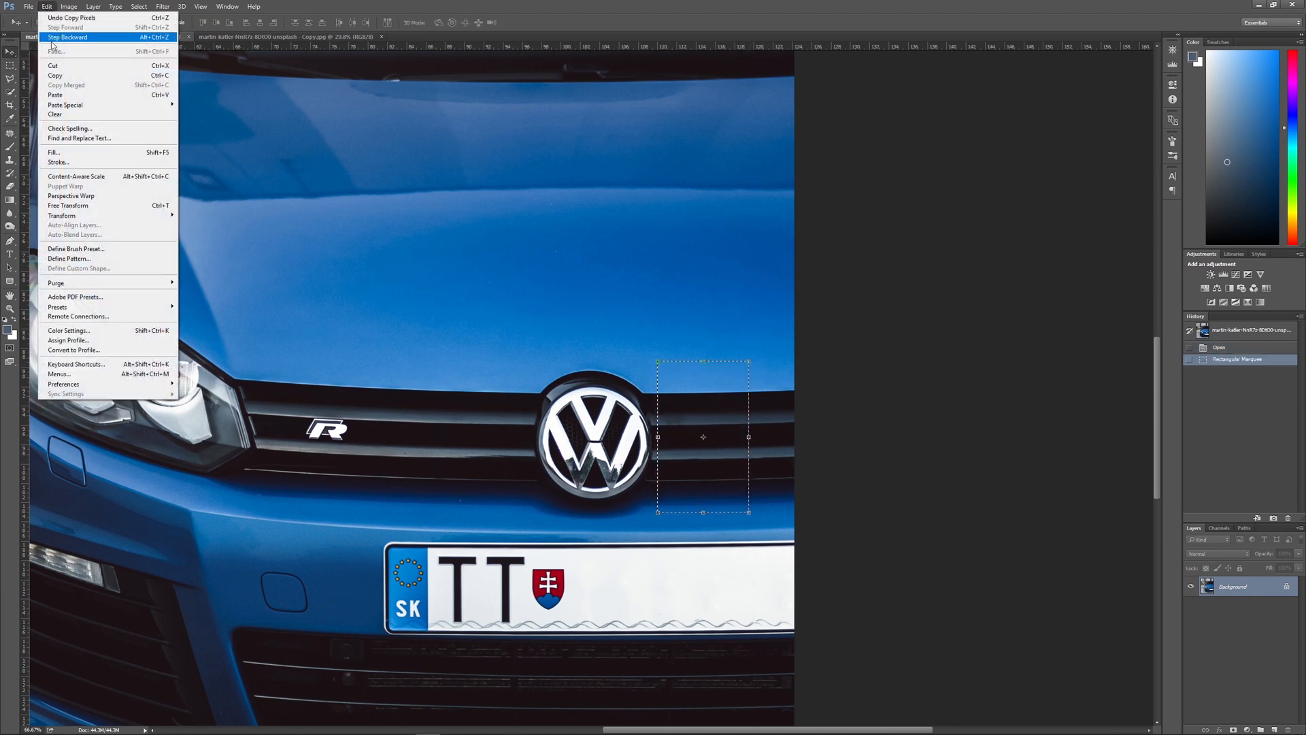
left_click(58, 98)
left_click_drag(698, 395, 617, 396)
left_click_drag(676, 353, 677, 353)
key("Return")
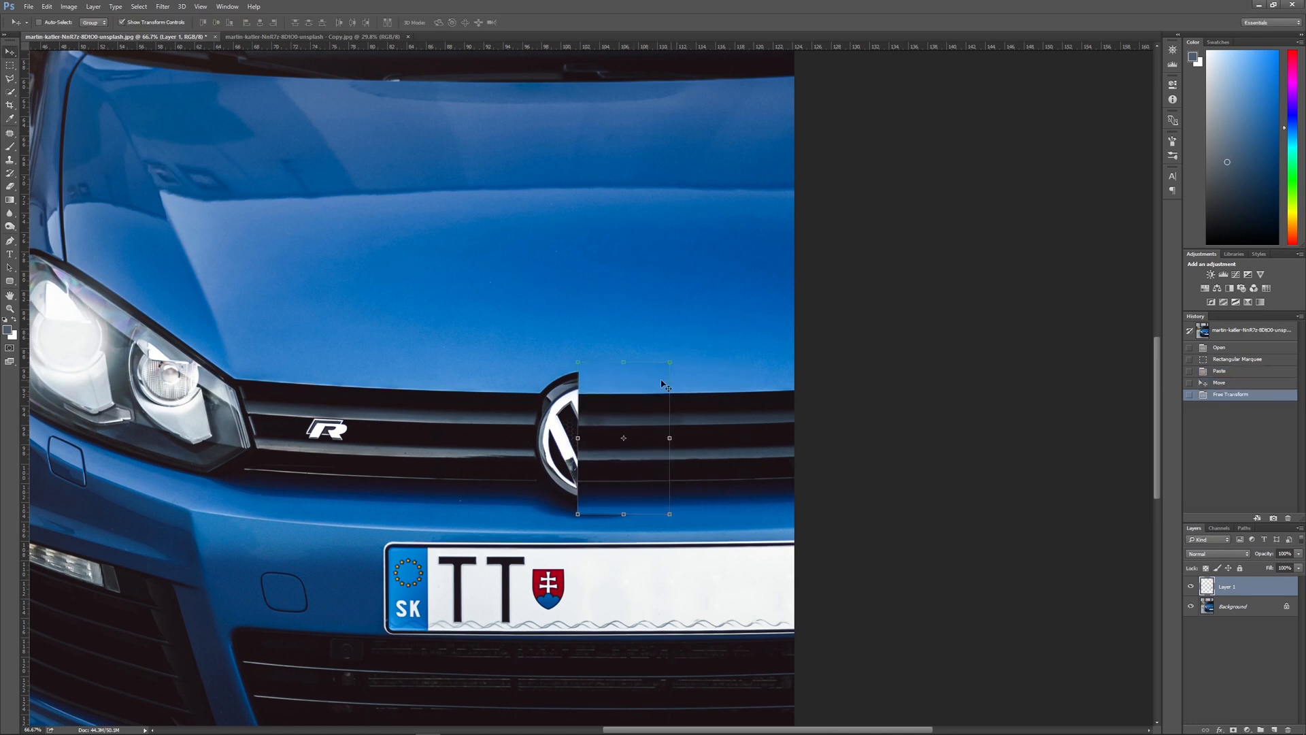
- Paste a second copy of the grille section over the emblem's remaining left part and rotate it about 1.2° to match the slats
left_click(47, 6)
left_click(68, 96)
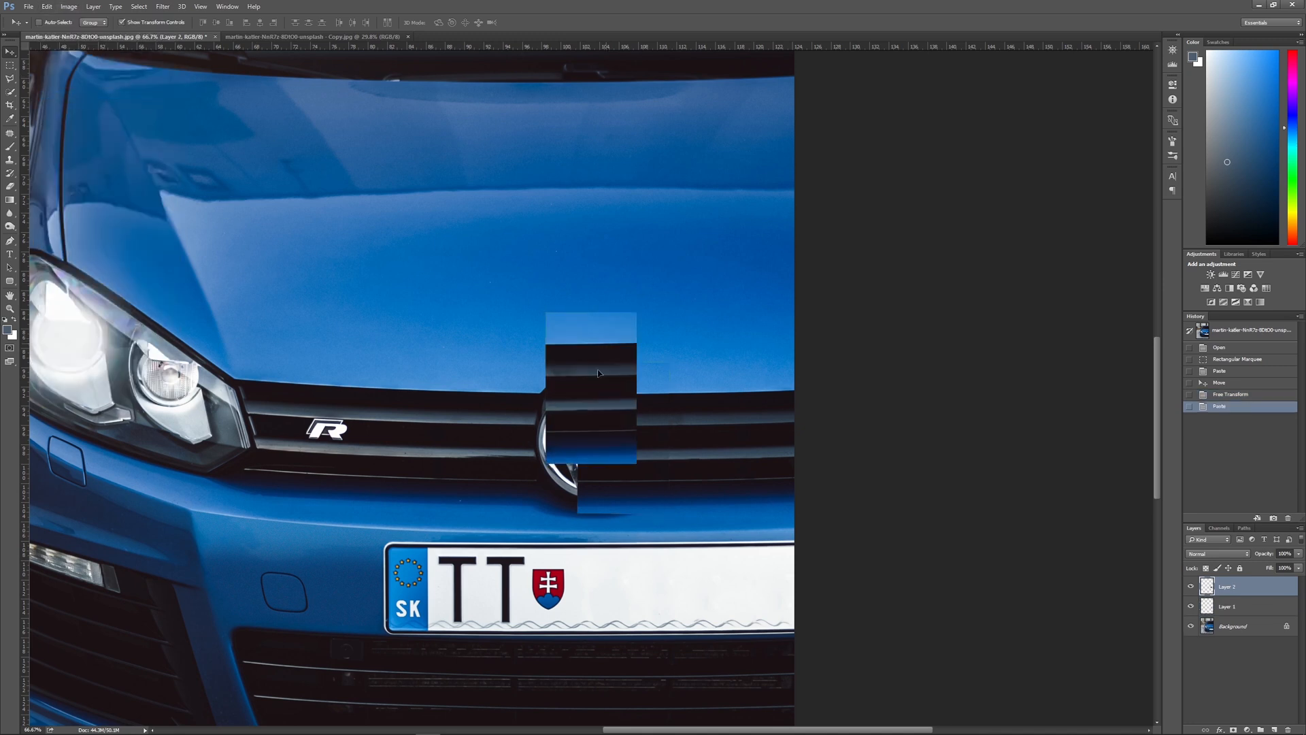
left_click_drag(605, 344, 590, 393)
key("ctrl+t")
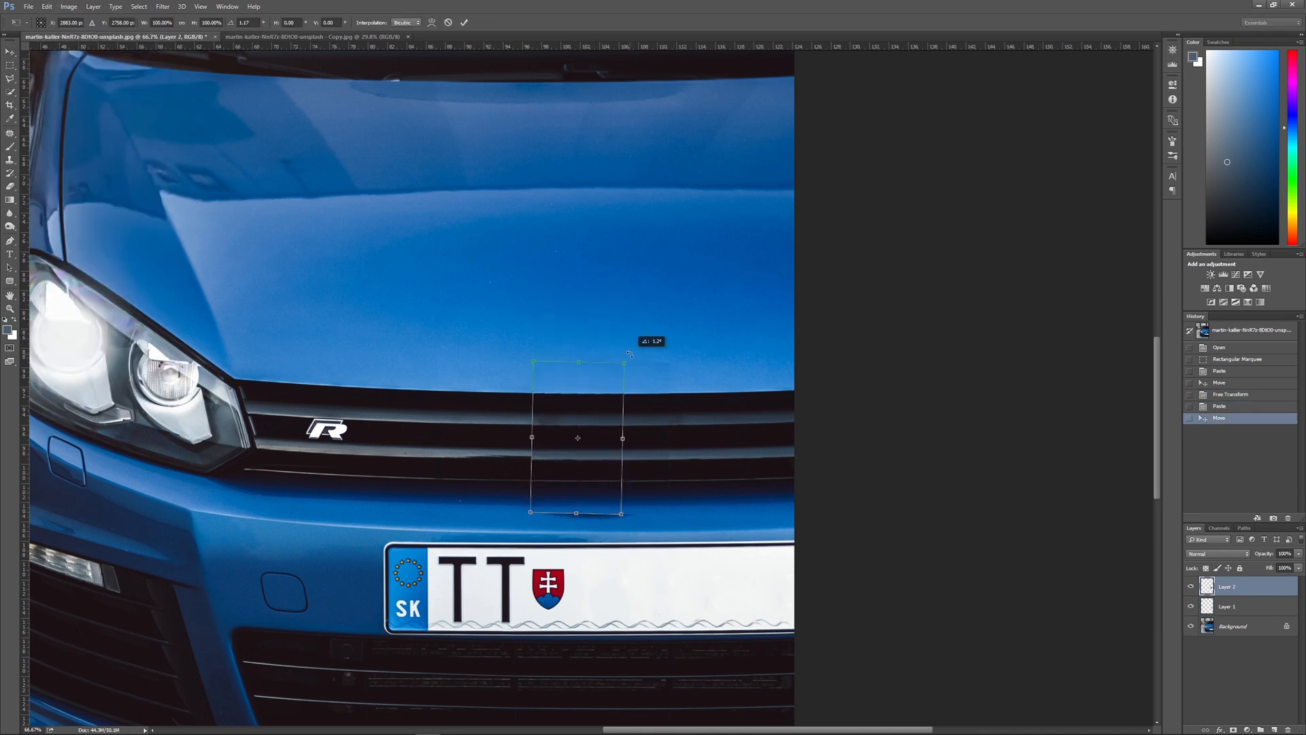
key("Return")
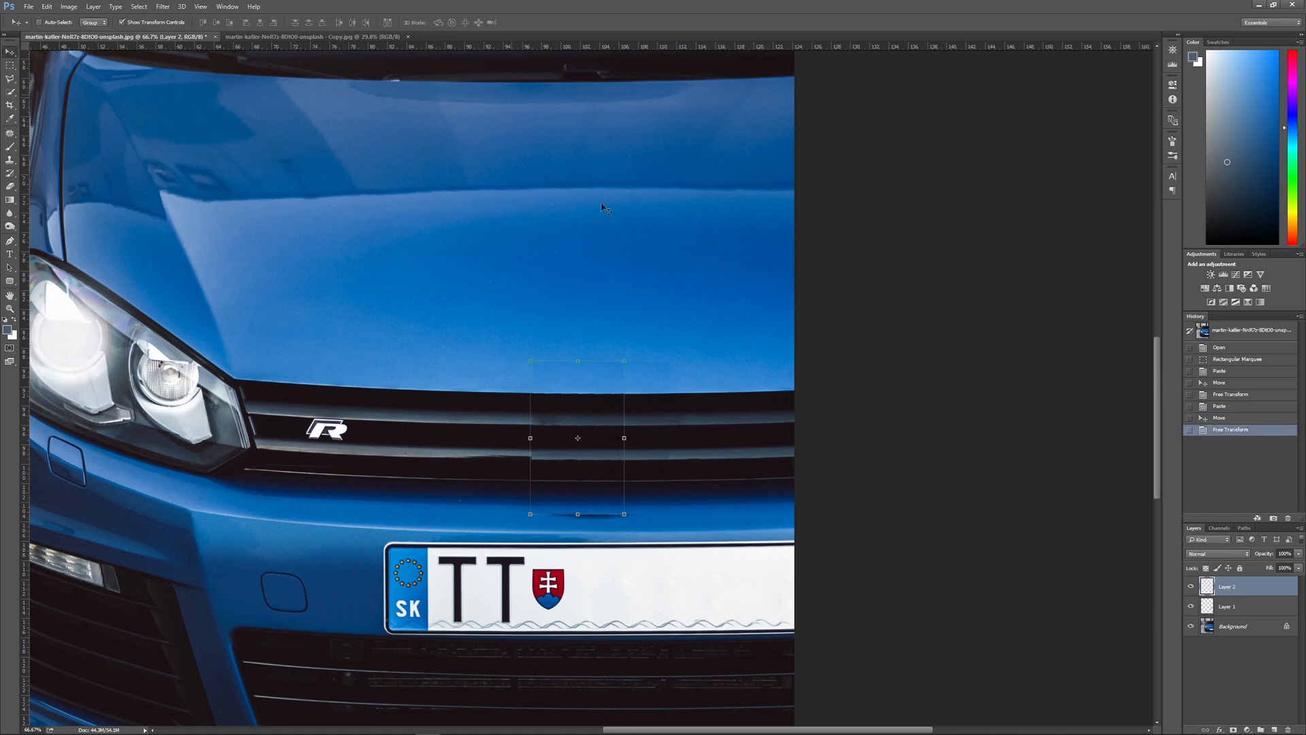
key("ctrl+plus")
left_click_drag(735, 417, 699, 358)
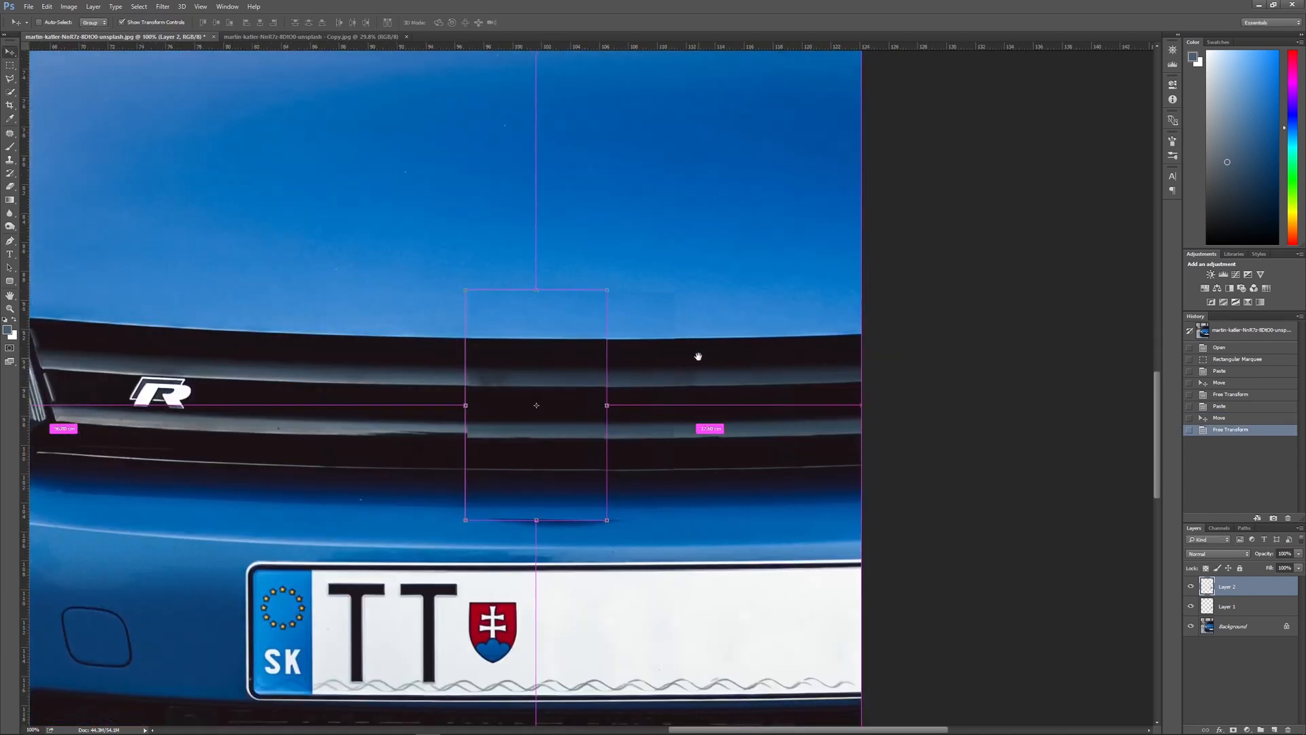
left_click(1236, 609, "ctrl")
left_click(1236, 626, "ctrl")
right_click(1236, 608)
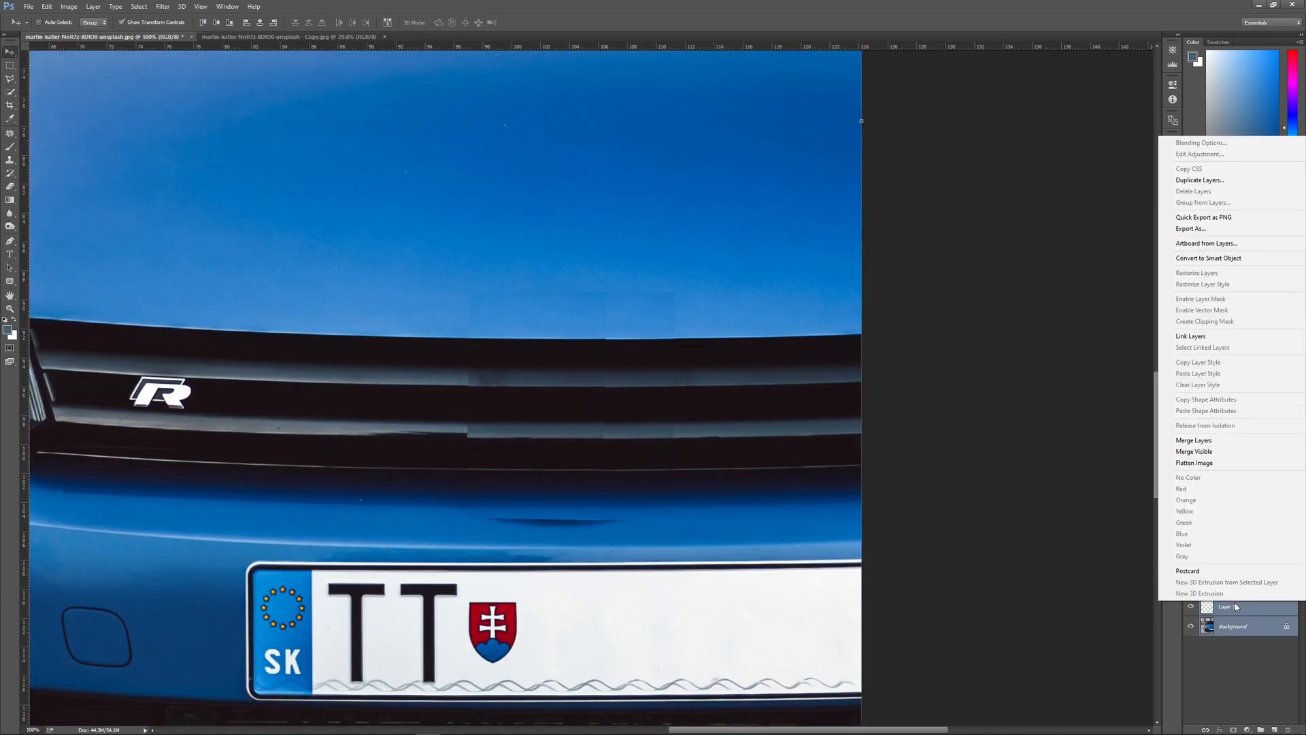
left_click(813, 5)
- Adjust the second pasted grille piece slightly with Free Transform so it lines up with the surrounding slats
left_click(1258, 615)
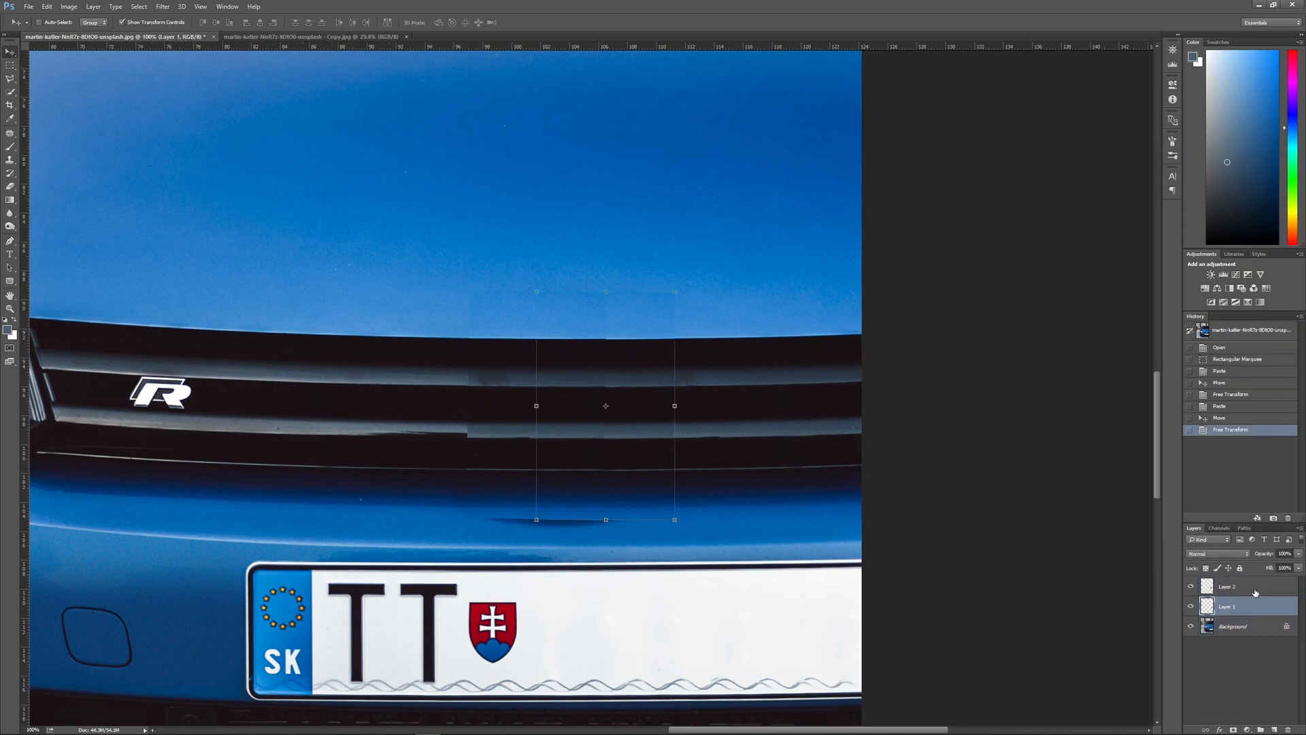
left_click(1256, 591)
left_click(615, 281)
left_click_drag(615, 281, 617, 280)
left_click(469, 24)
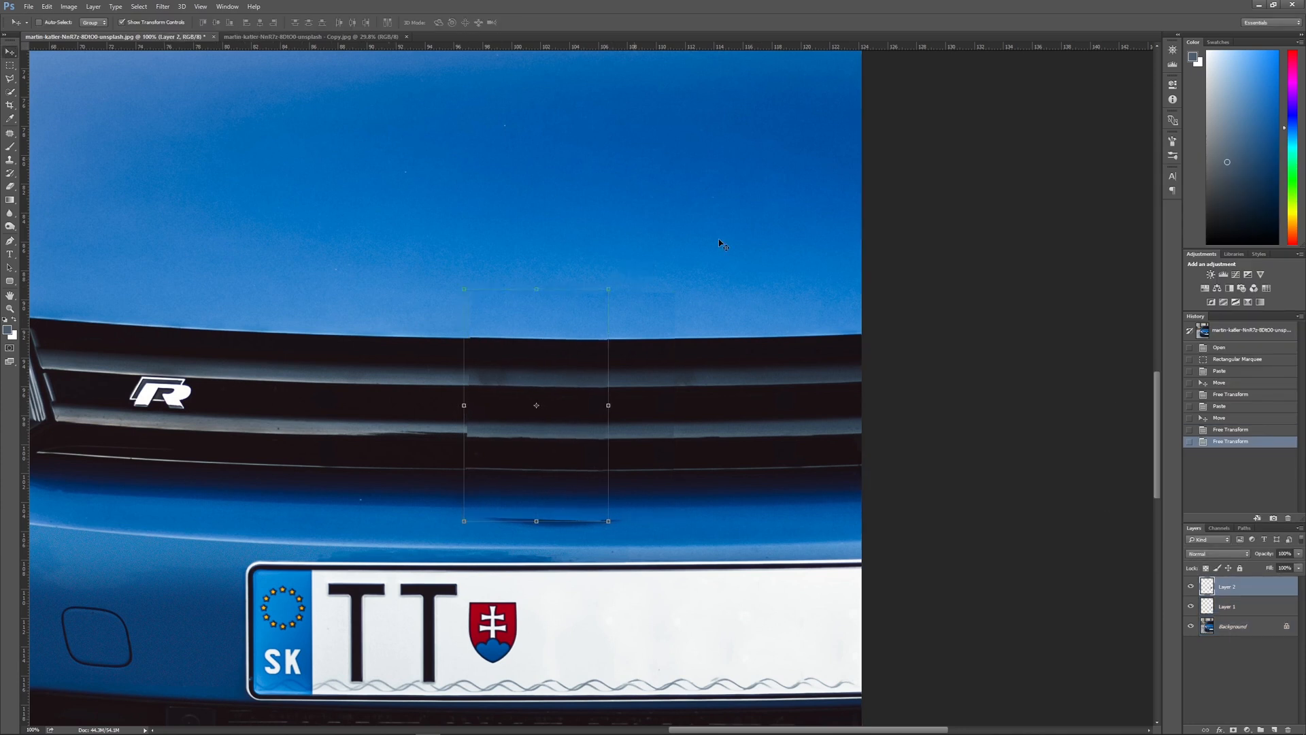
- Merge both pasted grille layers with the Background layer
left_click(1232, 626, "shift")
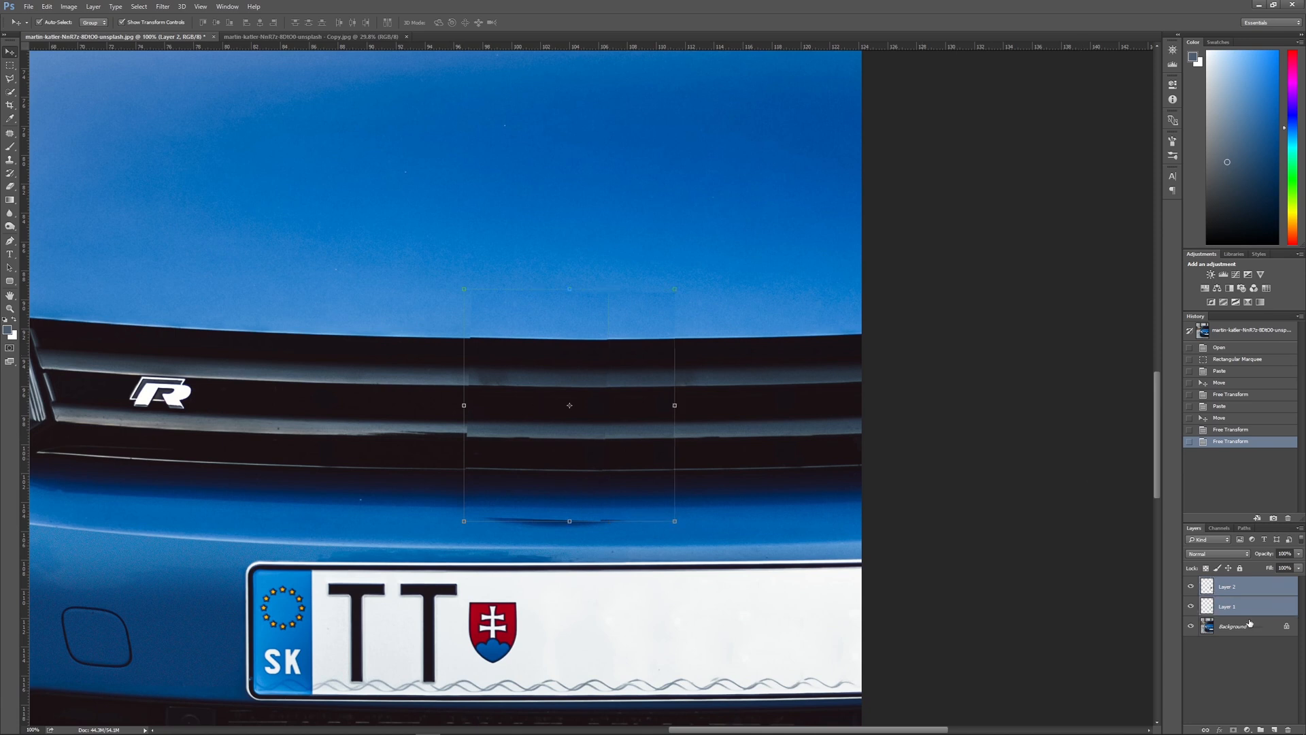
right_click(1224, 623)
left_click(1235, 570)
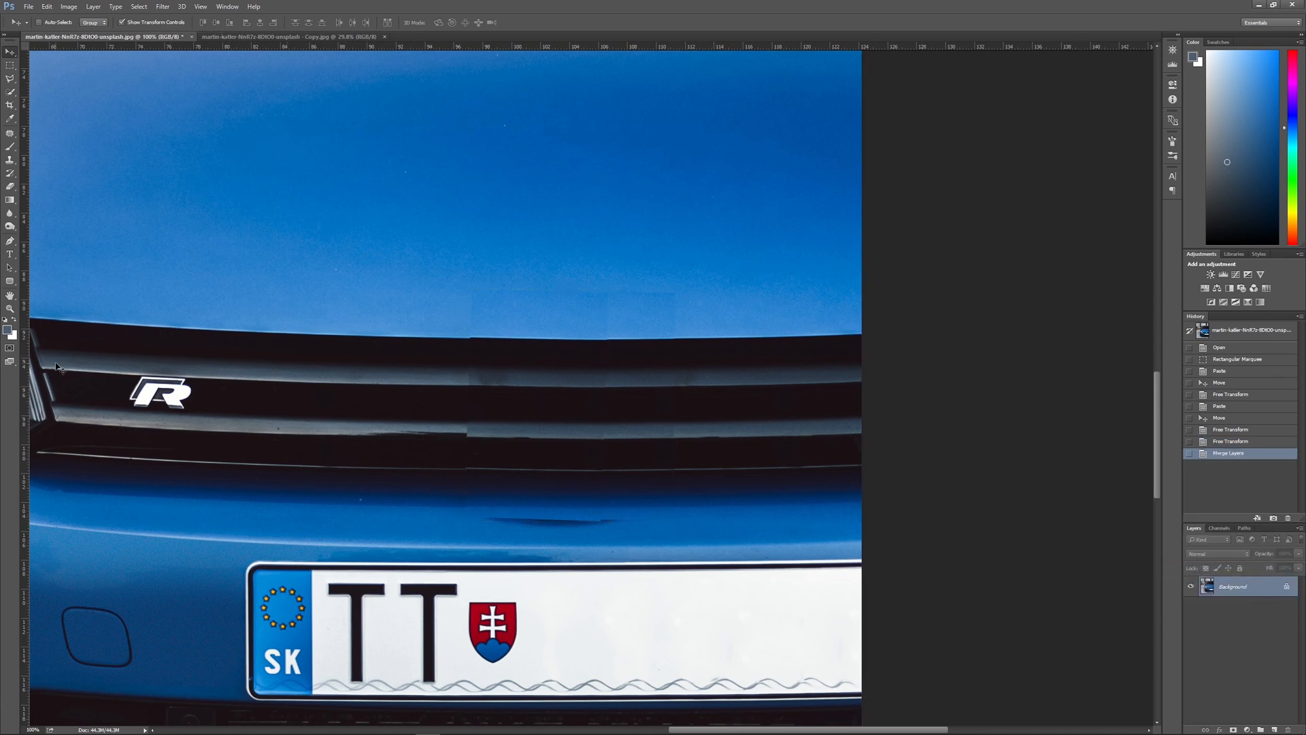
- Patch the visible seams of the pasted pieces on the blue hood above the grille with clean nearby paint
left_click(11, 133)
left_click_drag(703, 330, 673, 288)
left_click_drag(662, 315, 841, 296)
key("ctrl+d")
mouse_move(487, 285)
left_mouse_down()
mouse_move(463, 292)
mouse_move(483, 272)
mouse_move(422, 288)
left_mouse_up()
key("ctrl+d")
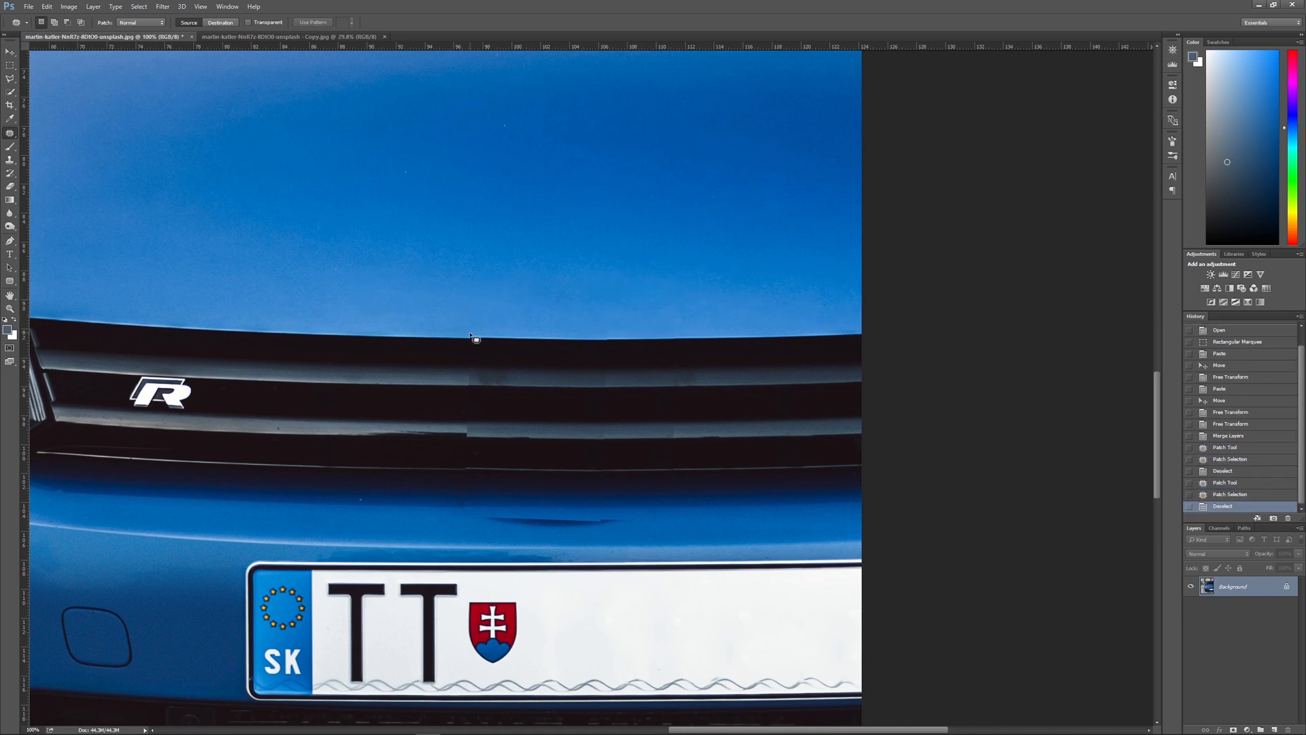
- Patch the small notch where the hood's lower edge meets the left seam of the pasted grille
left_click_drag(480, 333, 479, 338)
left_click_drag(476, 340, 451, 339)
key("ctrl+d")
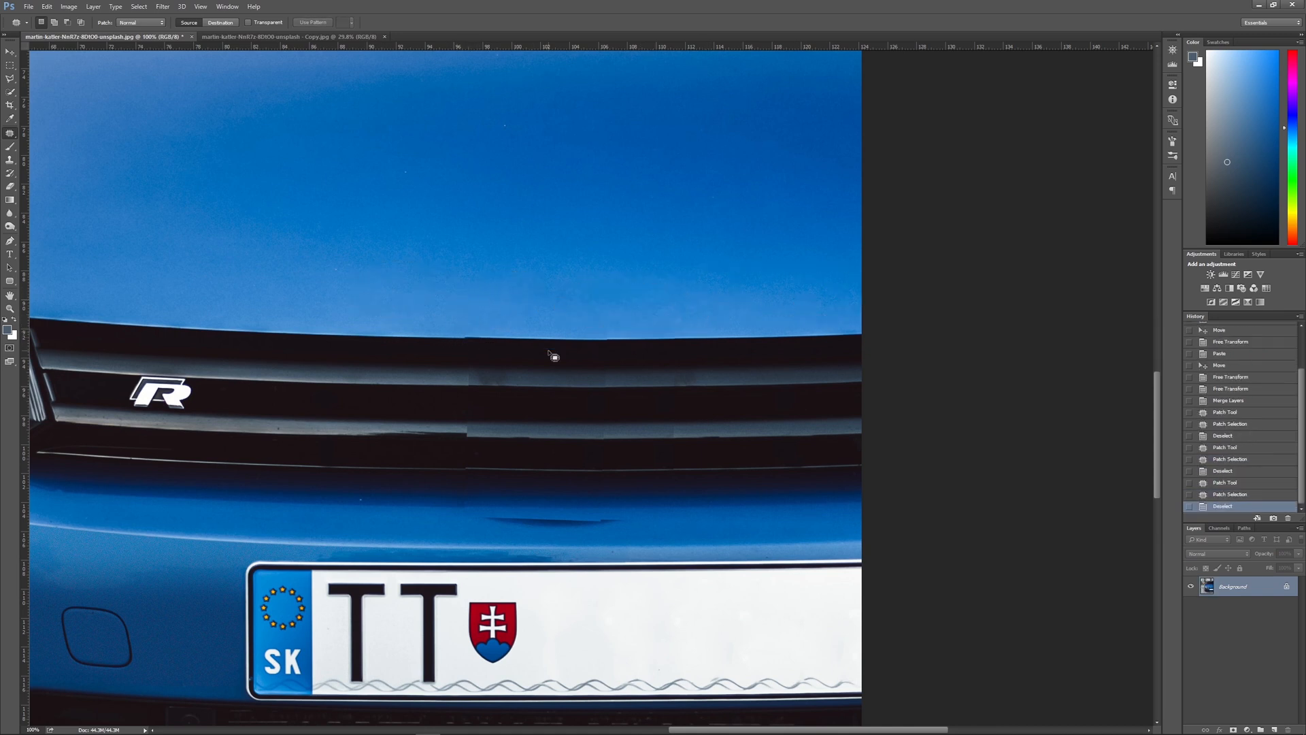
- Select a narrow area along the hood's lower edge with the Polygonal Lasso and brush it with blue sampled from the hood
key("ctrl+plus")
key("l")
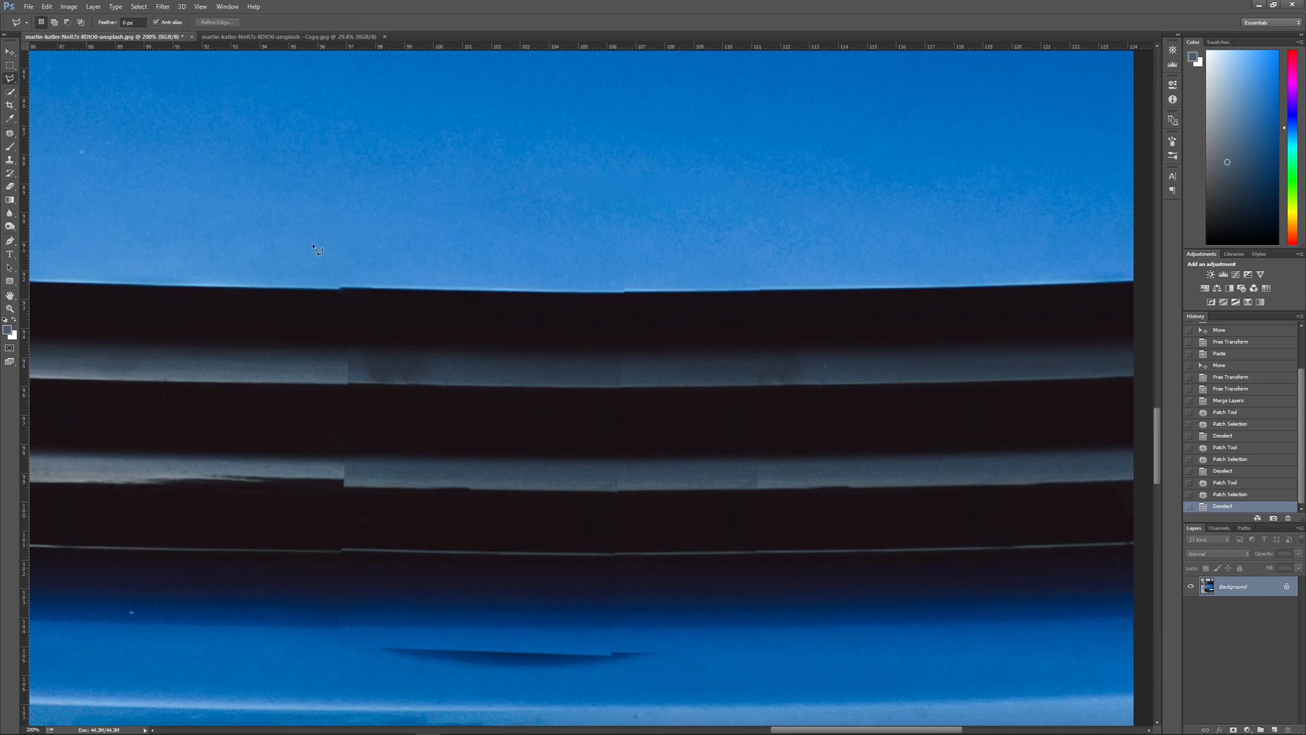
double_click(307, 255)
key("b")
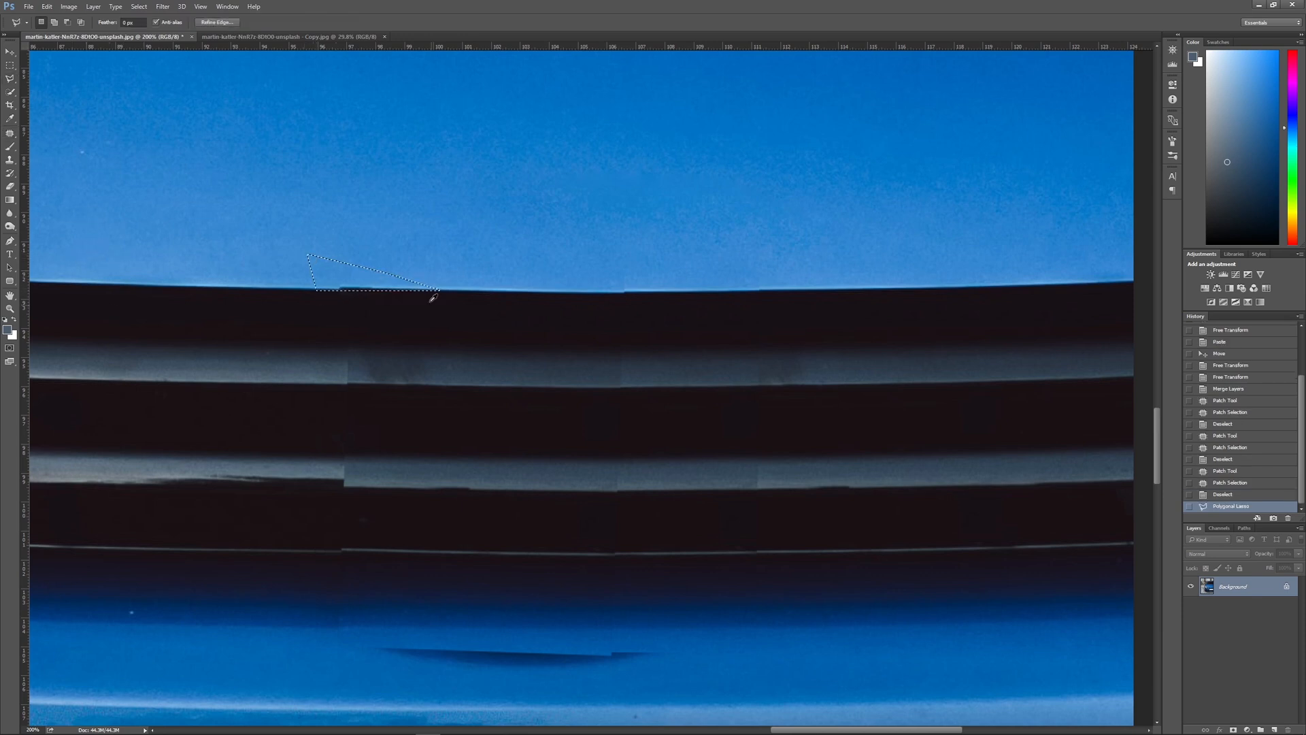
left_click(402, 279, "alt")
mouse_move(367, 286)
left_mouse_down()
mouse_move(339, 291)
mouse_move(408, 293)
left_mouse_up()
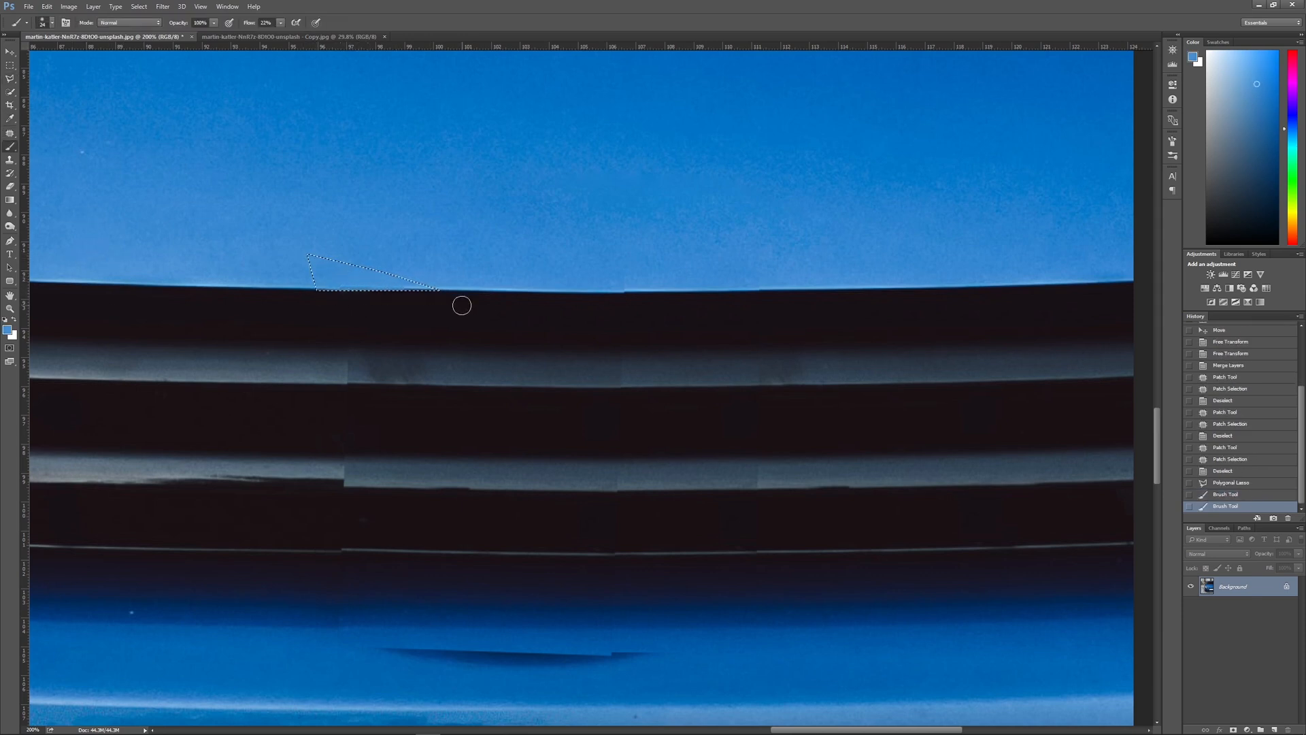
key("ctrl+d")
- Patch the seams and dark blotches along the upper grey grille slat using clean parts of the same slat
left_click_drag(615, 283, 567, 256)
key("j")
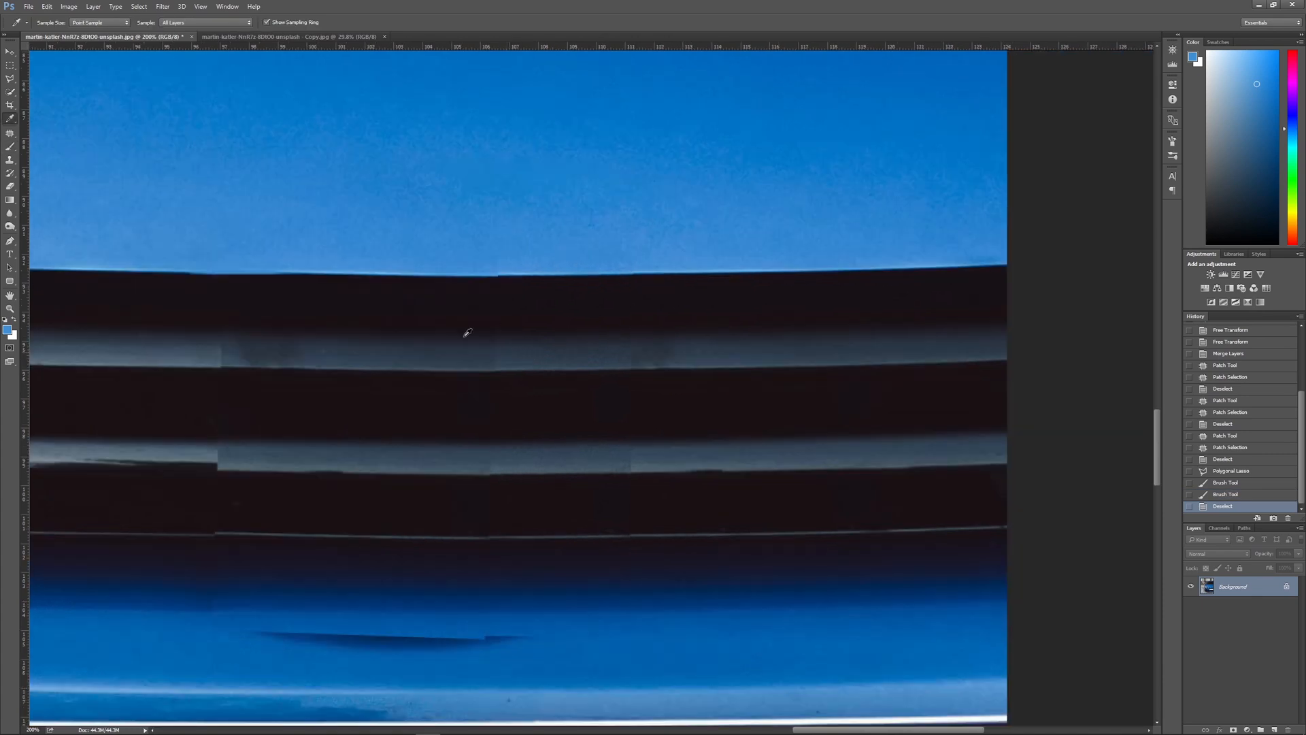
mouse_move(497, 370)
left_mouse_down()
mouse_move(499, 339)
mouse_move(652, 347)
mouse_move(683, 368)
mouse_move(738, 357)
left_mouse_up()
key("ctrl+d")
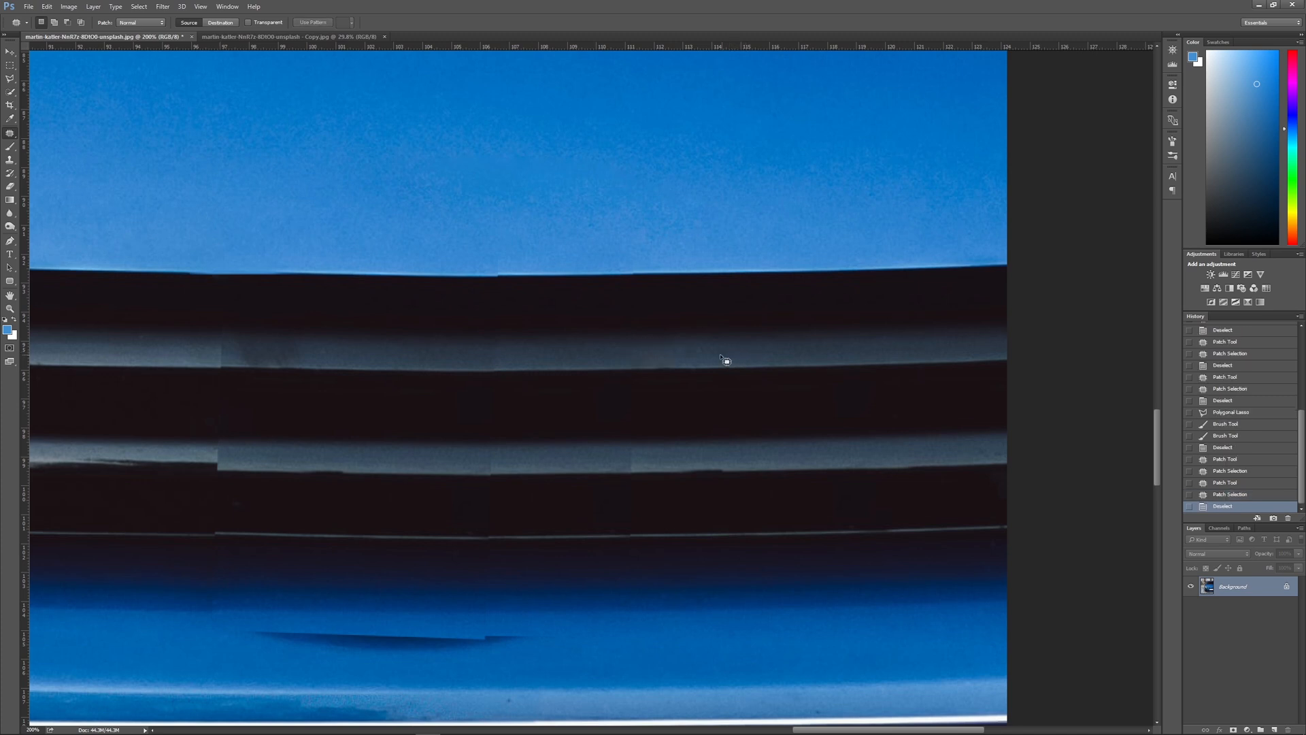
mouse_move(222, 367)
left_mouse_down()
mouse_move(216, 355)
mouse_move(253, 347)
mouse_move(240, 342)
left_mouse_up()
key("ctrl+d")
left_click_drag(272, 352, 388, 353)
key("ctrl+d")
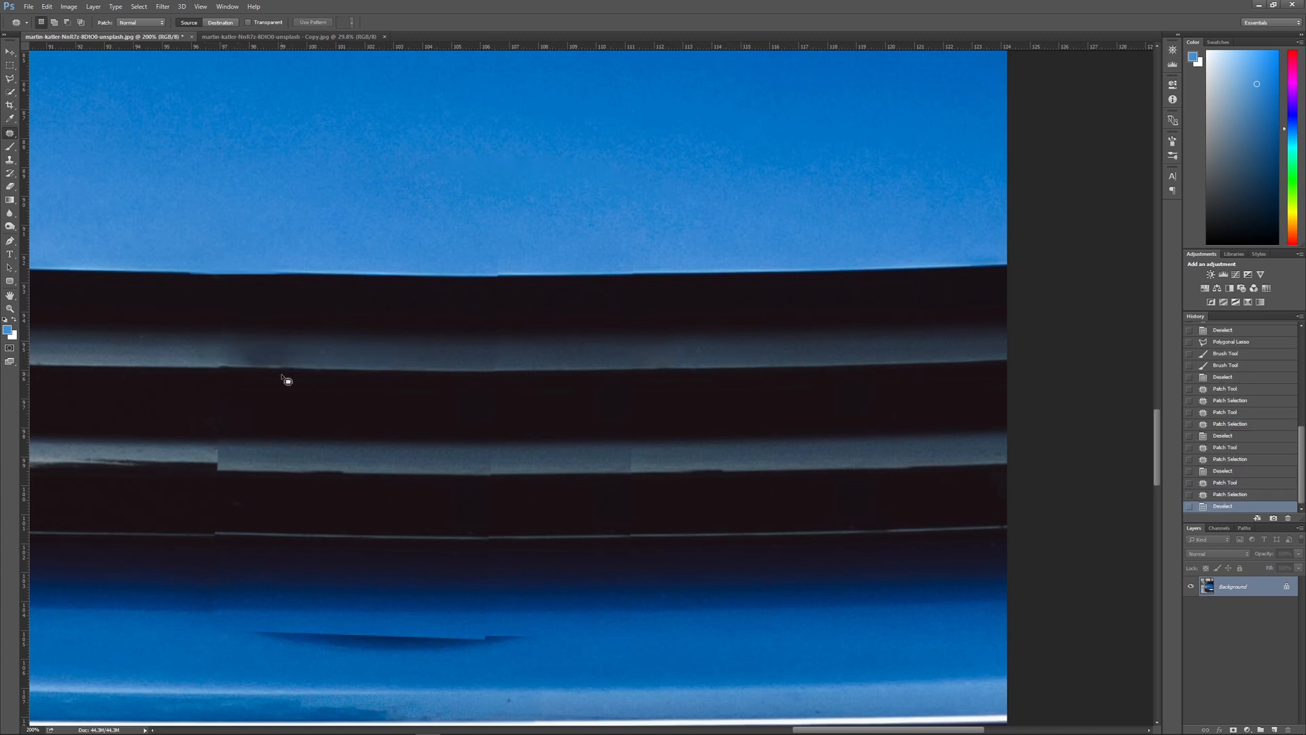
- Paint over the dark smudge on the upper slat with the Brush, using grey tones sampled on both sides of it
key("i")
left_click(306, 354)
key("b")
left_click(275, 354)
mouse_move(242, 356)
left_mouse_down()
mouse_move(364, 355)
mouse_move(214, 358)
mouse_move(271, 353)
left_mouse_up()
key("i")
left_click(212, 359)
key("b")
left_click(257, 350)
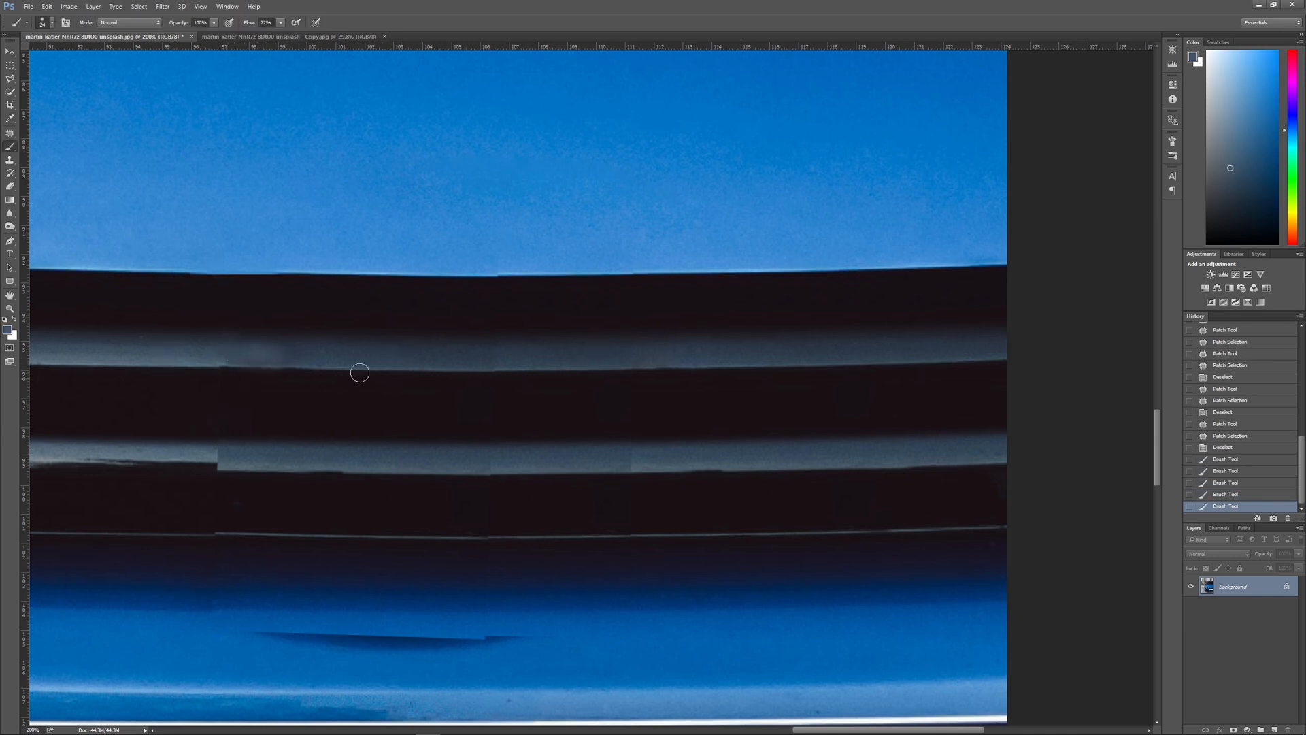
- Patch the middle and right vertical seams on the lower grey grille slat
left_click_drag(568, 371, 503, 350)
left_click(9, 132)
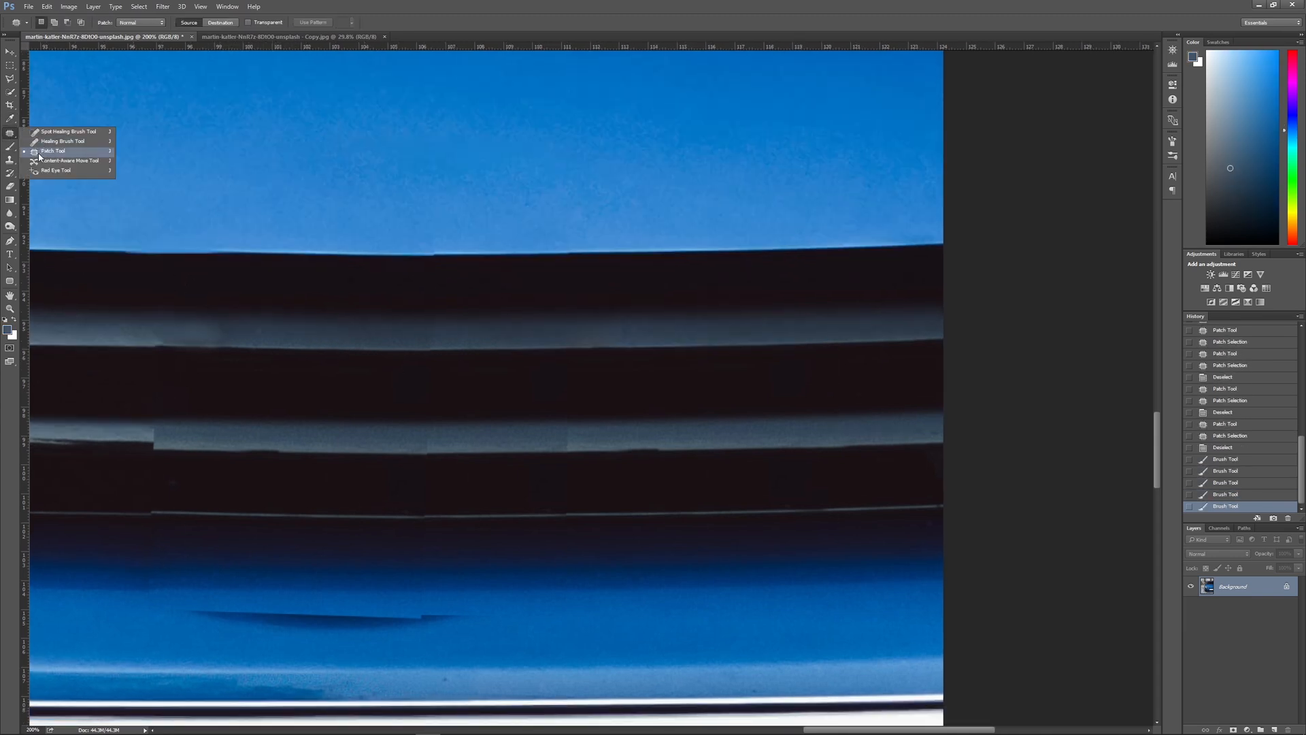
left_click_drag(577, 451, 576, 450)
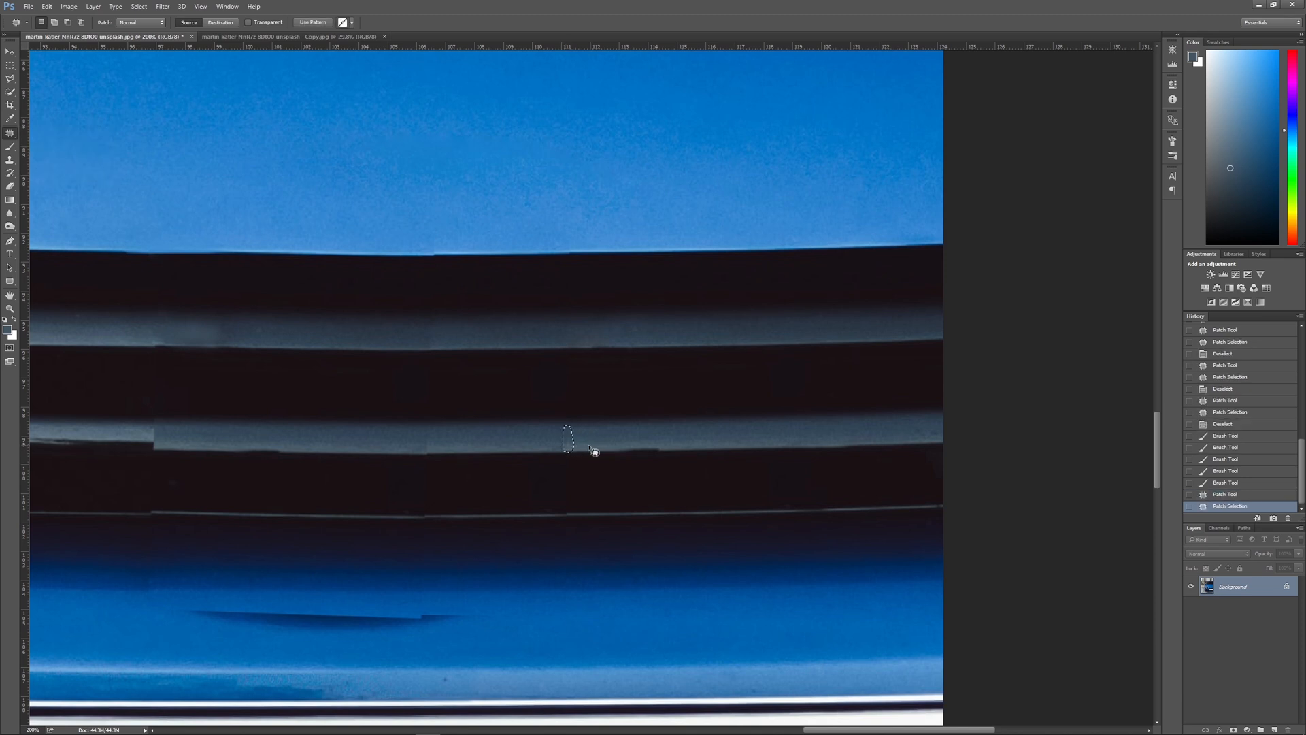
left_click_drag(439, 444, 432, 436)
mouse_move(428, 441)
left_mouse_down()
mouse_move(263, 451)
mouse_move(355, 432)
left_mouse_up()
- Clone a clean piece of edge over the left seam at the upper slat's bottom with a small Clone Stamp brush
left_click(10, 161)
right_click(465, 361)
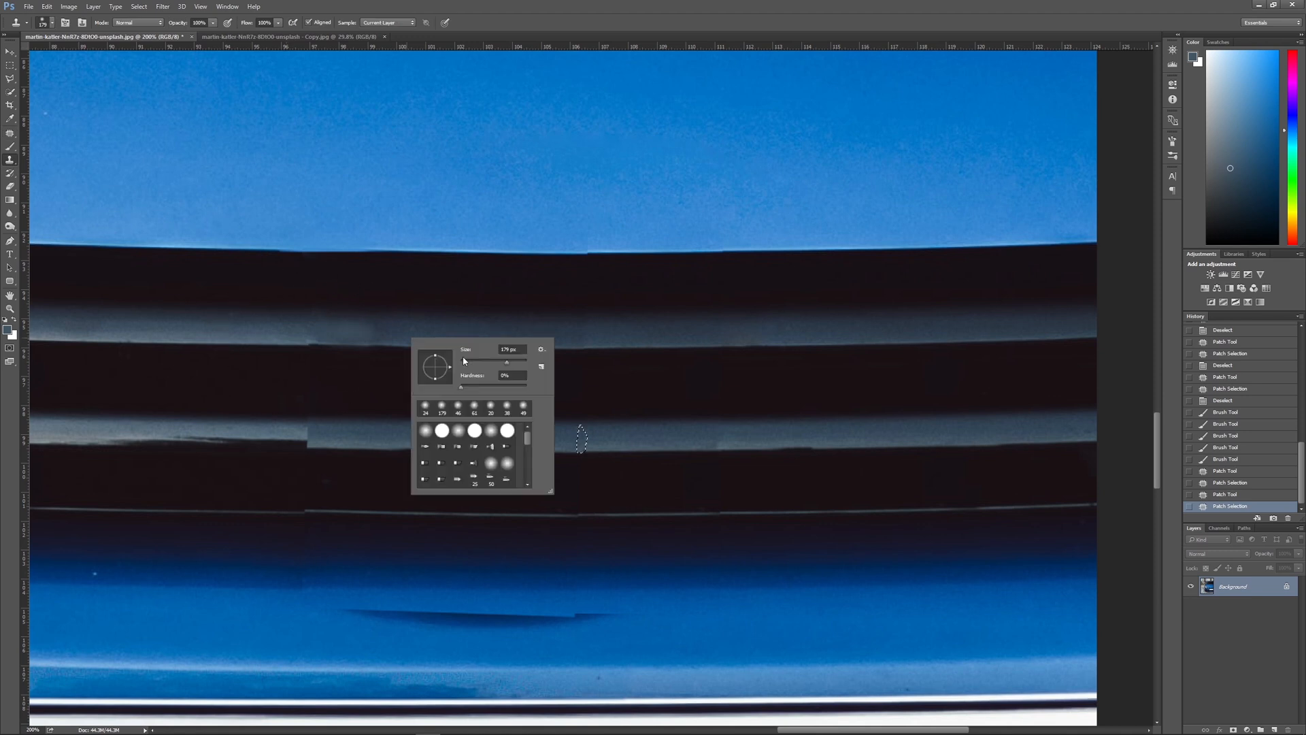
left_click(292, 344, "alt")
left_click(313, 346)
left_click(312, 346)
left_click(313, 346)
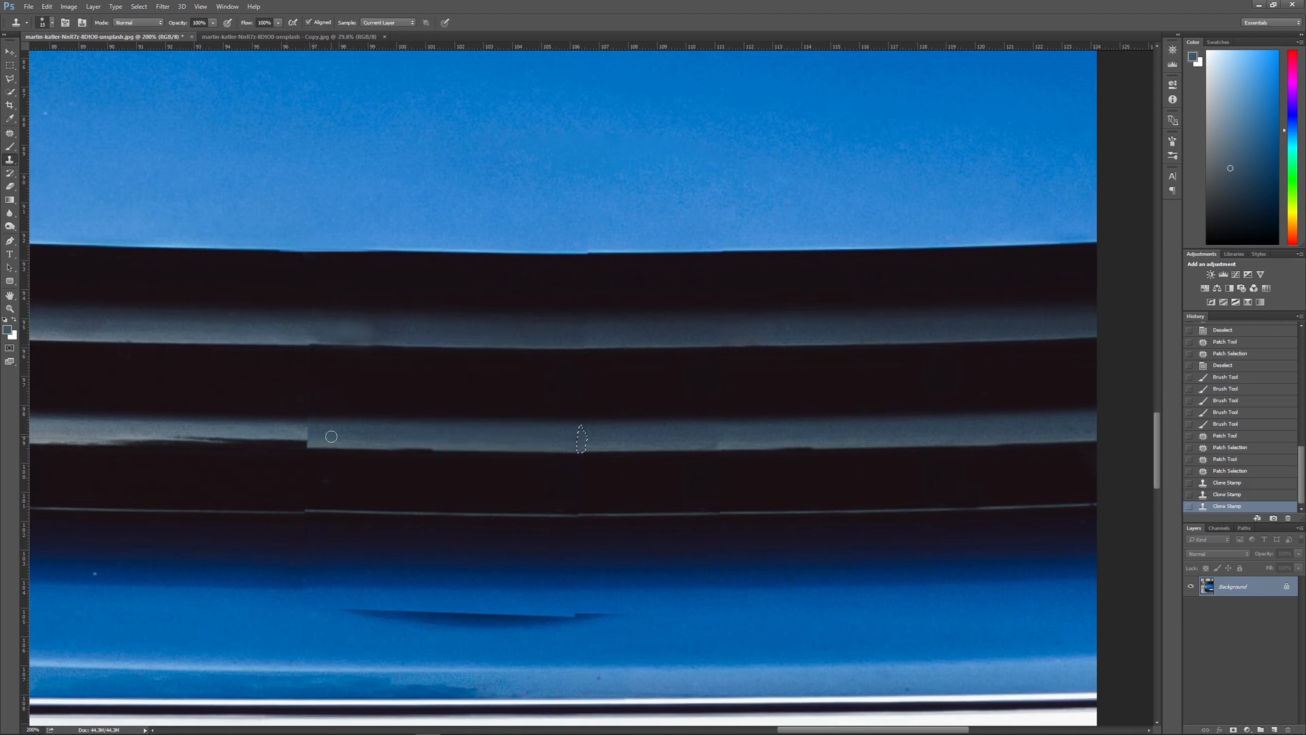
- Clone the lower slat's clean bottom edge across its stepped left seam with a larger brush, and clear the selection
right_click(482, 441)
left_click_drag(543, 464, 549, 464)
left_click(463, 448, "alt")
left_click(402, 447)
left_click(332, 447)
left_click(294, 444)
left_click(279, 446)
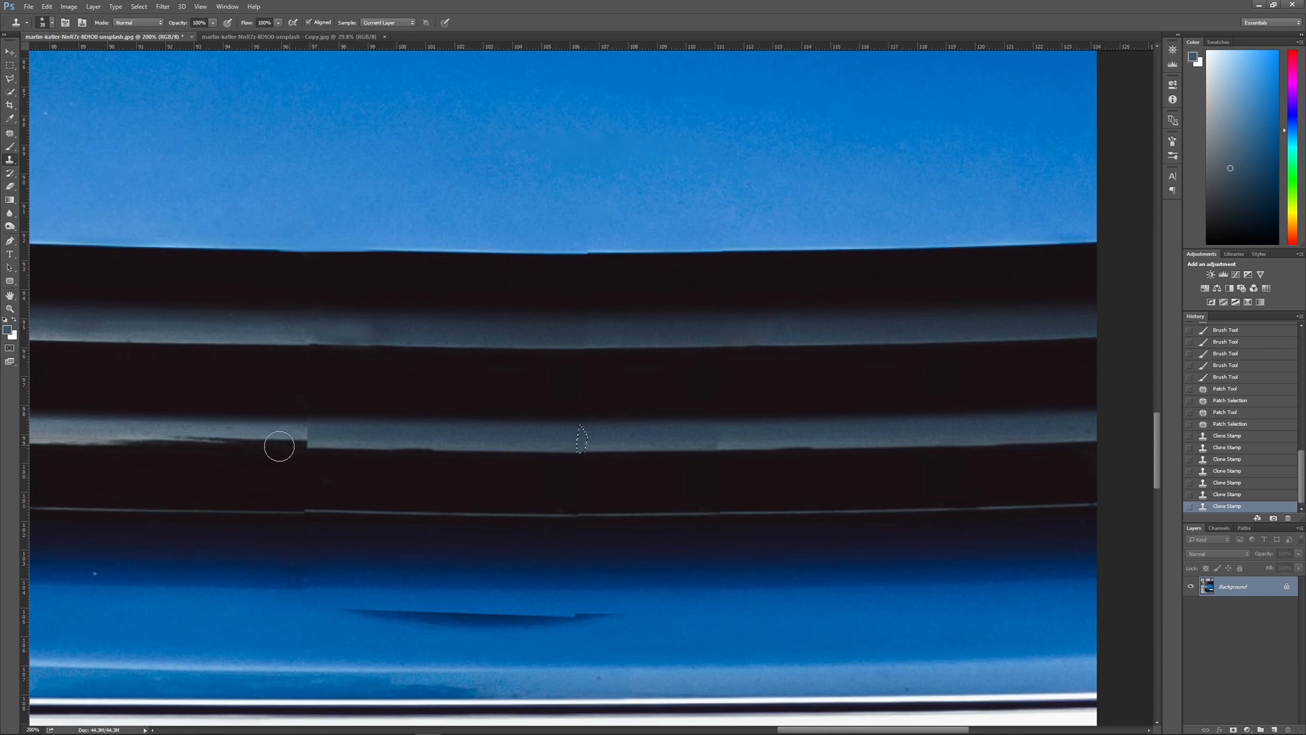
left_click(298, 445)
left_click(300, 445)
left_click(299, 445)
left_click(299, 444)
key("ctrl+d")
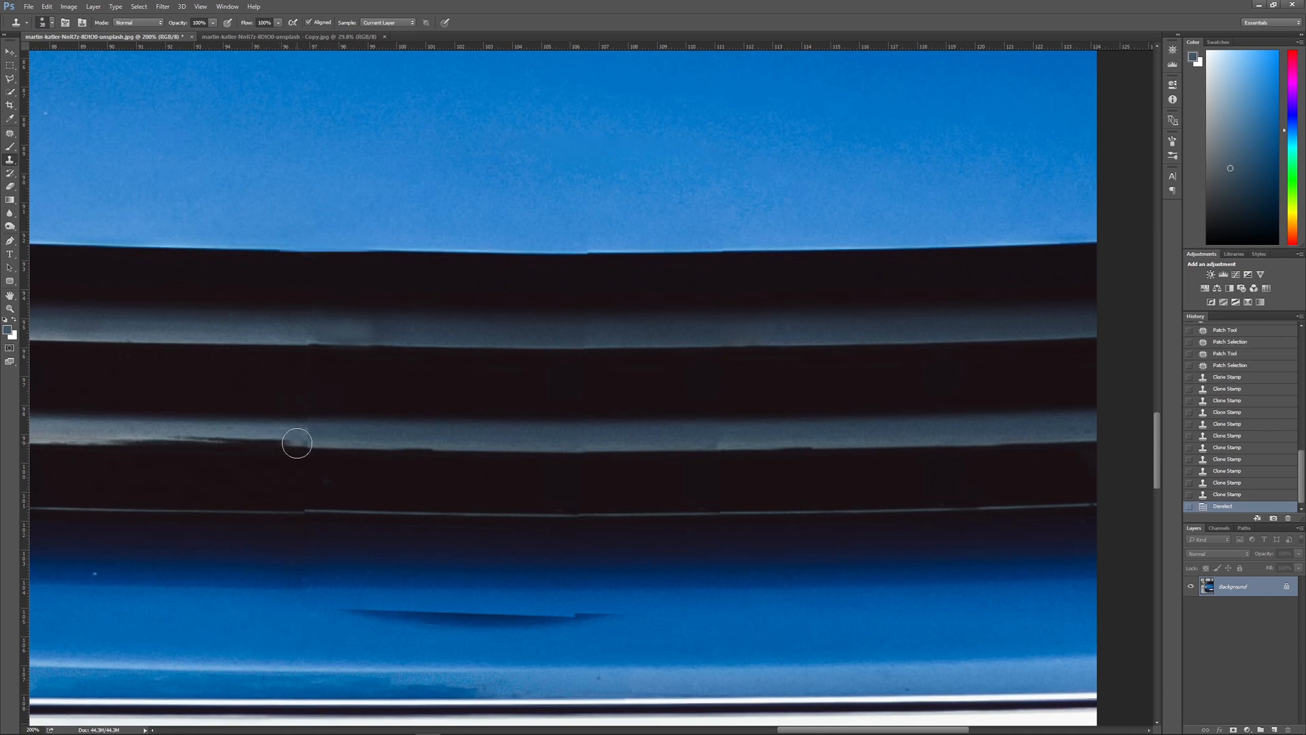
- Continue cloning the clean edge leftward from the seam over the dark scratch on the lower slat
left_click(297, 443)
left_click(297, 444)
left_click(281, 444)
left_click(267, 444)
left_click(251, 445)
left_click(238, 445)
left_click(226, 446)
left_click(224, 446)
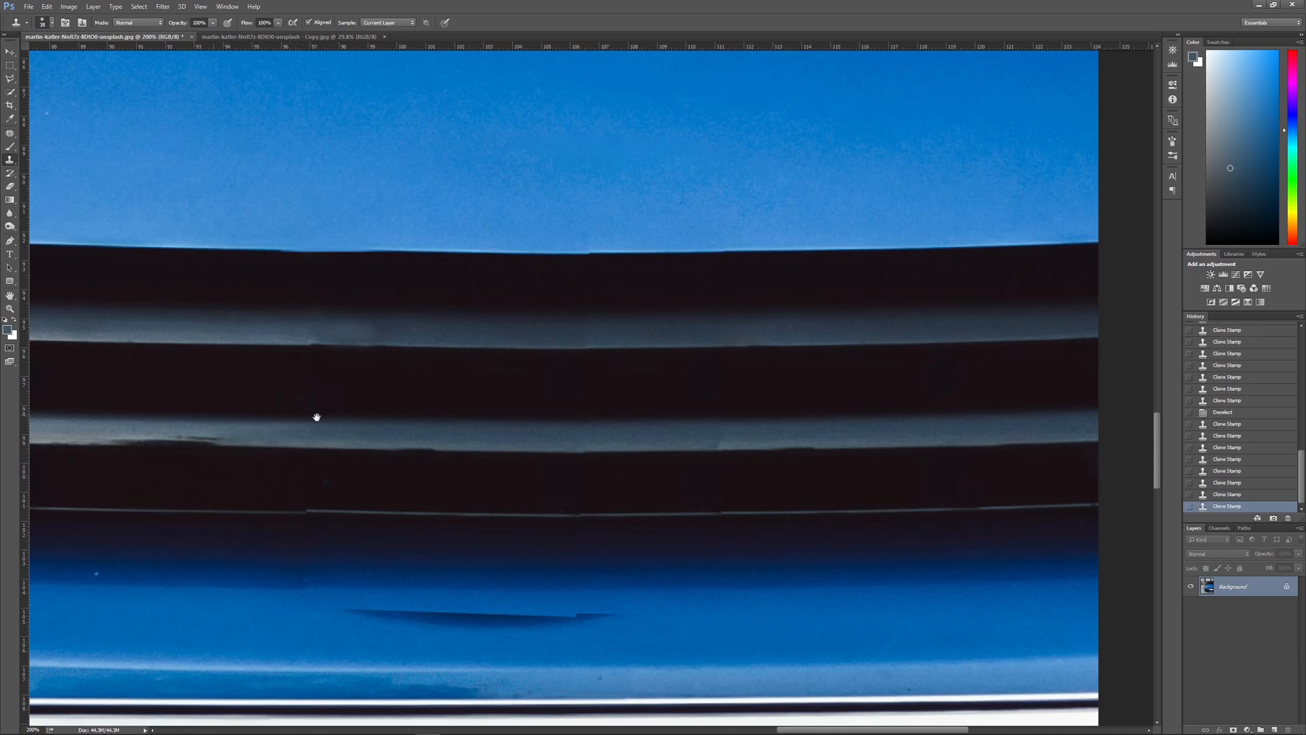
- Clone over the rest of the dark scratch along the lower slat's bottom edge
left_click_drag(316, 417, 439, 419)
left_click(267, 445)
left_click(275, 446)
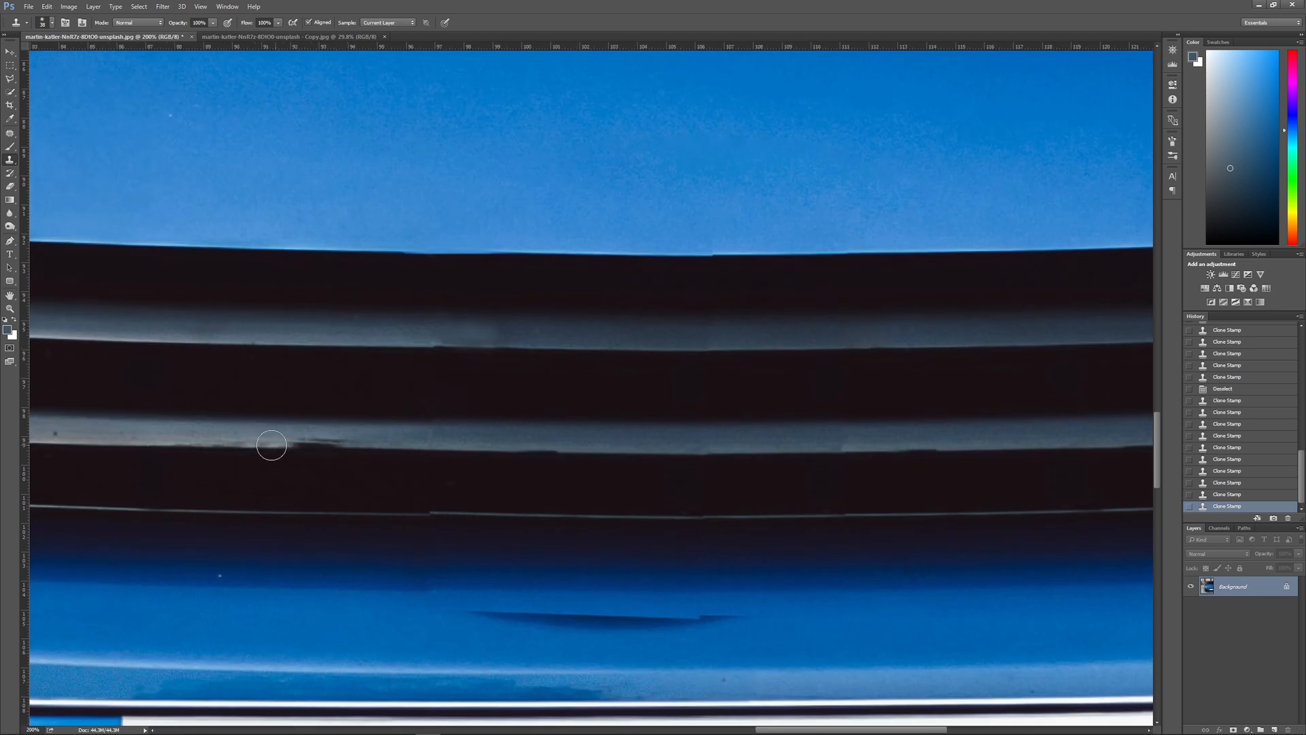
left_click(289, 445)
left_click(306, 447)
left_click(323, 446)
left_click(335, 446)
left_click(338, 446)
left_click(290, 447)
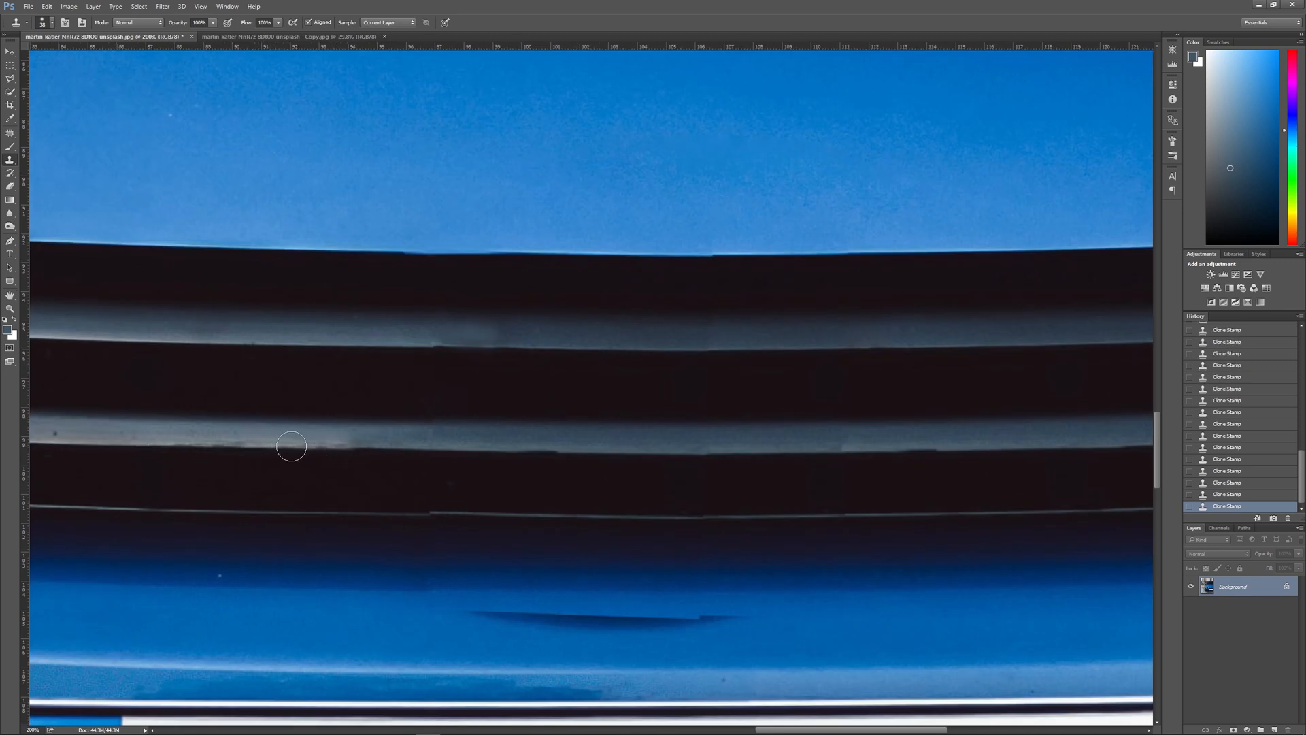
- Clone the bright edge highlight from the lower slat's left part rightward up to the old seam
left_click(211, 445, "alt")
left_click(365, 447)
left_click(383, 447)
left_click(341, 447, "alt")
left_click(400, 447)
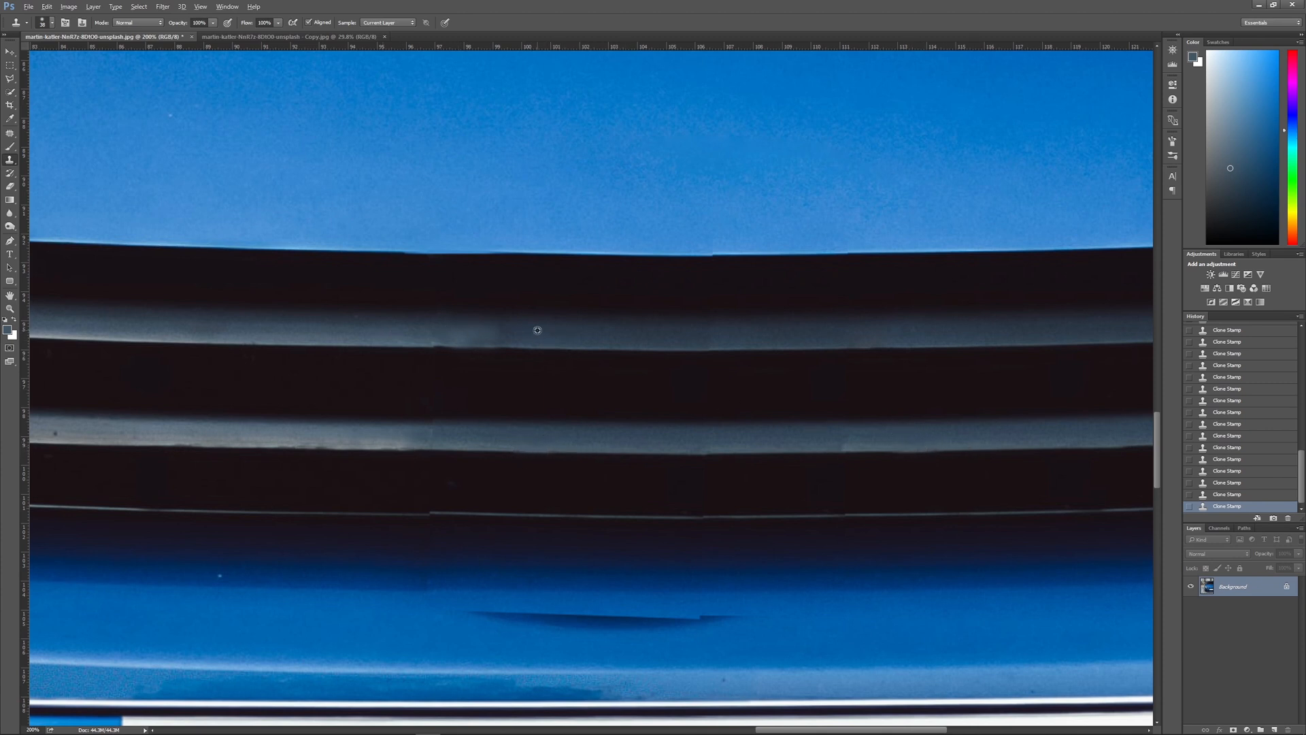
- Patch the uneven grey patch on the upper slat beside the left seam with texture from further right
left_click(11, 134)
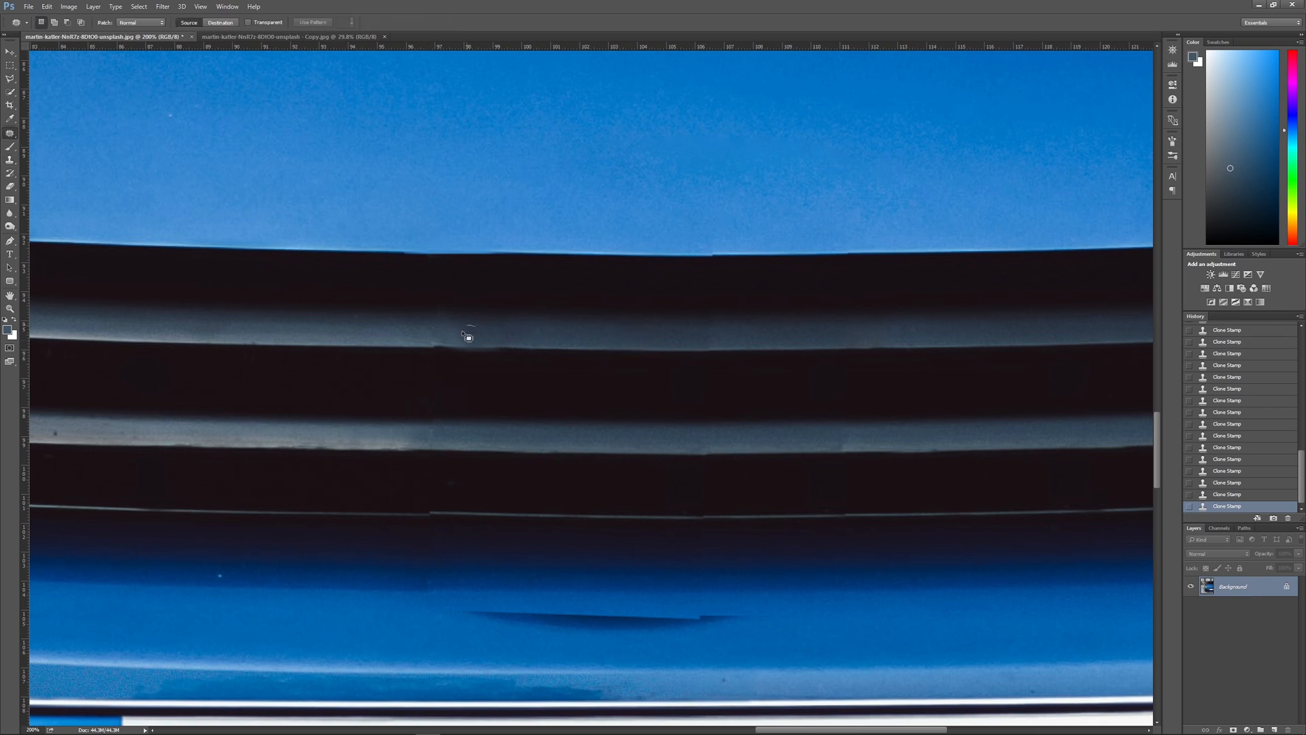
left_click_drag(488, 333, 594, 338)
key("ctrl+d")
- Clone a clean bottom edge across the upper slat's left seam and mend the break in the thin line below the slats
left_click(10, 159)
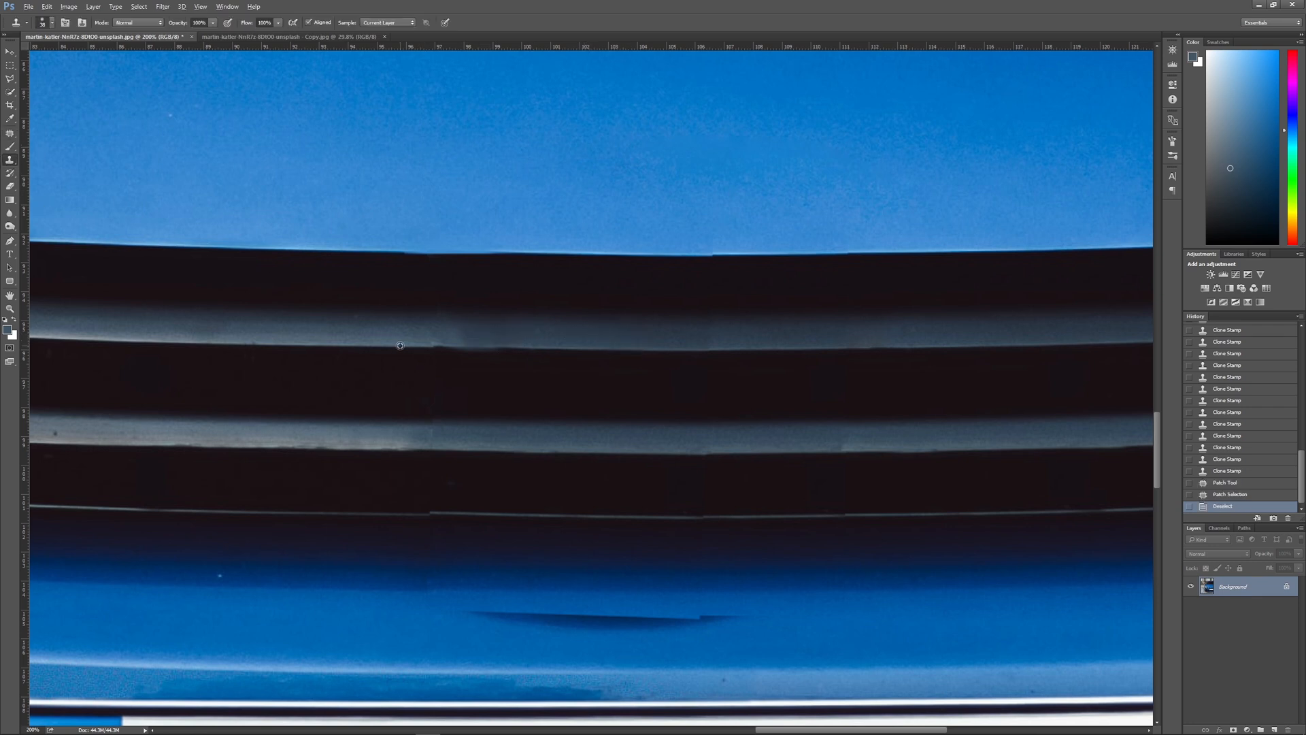
left_click(463, 346)
left_click(480, 347)
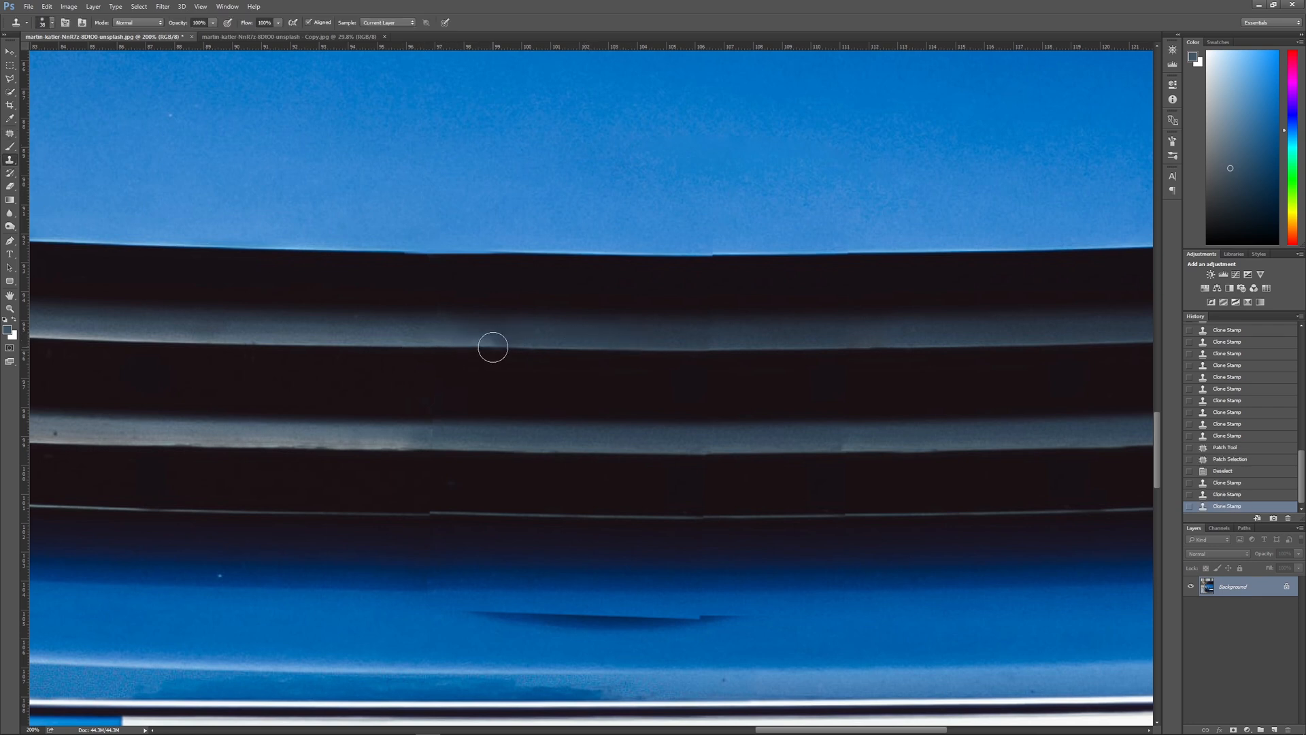
left_click(494, 347)
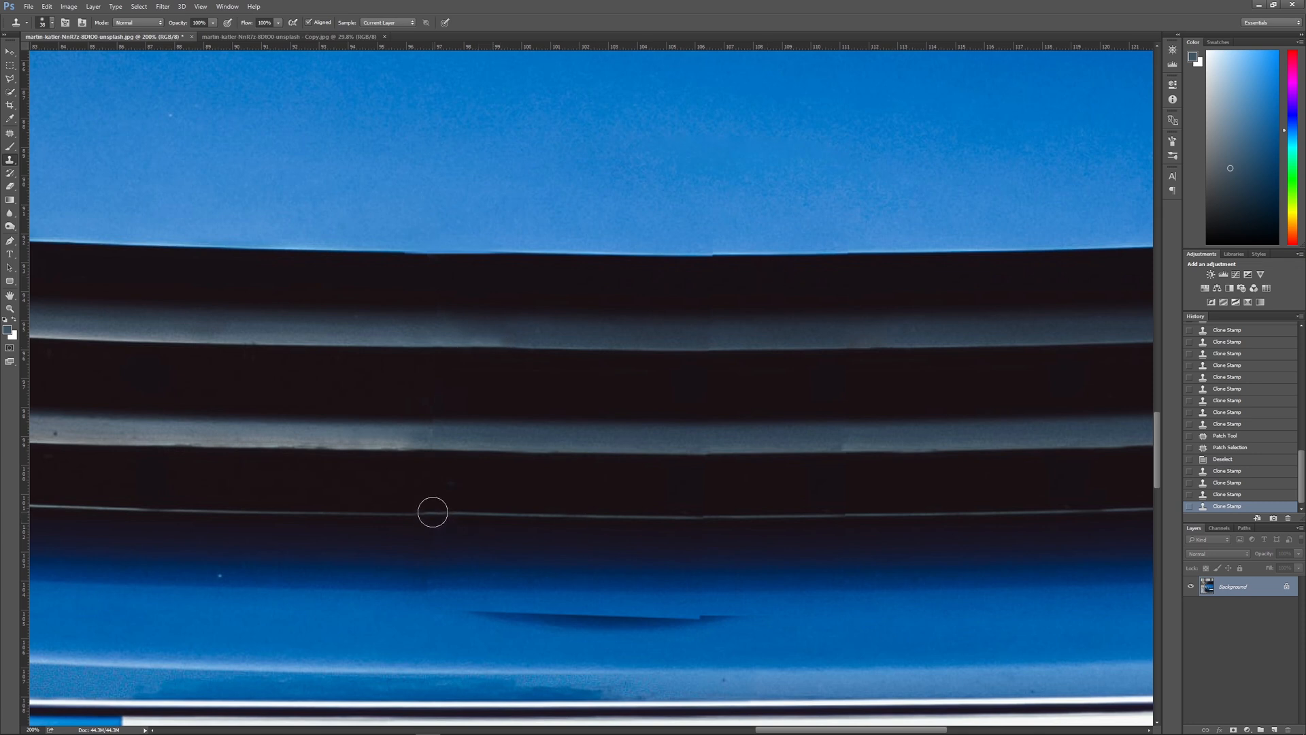
left_click(433, 512)
left_click_drag(794, 513, 620, 465)
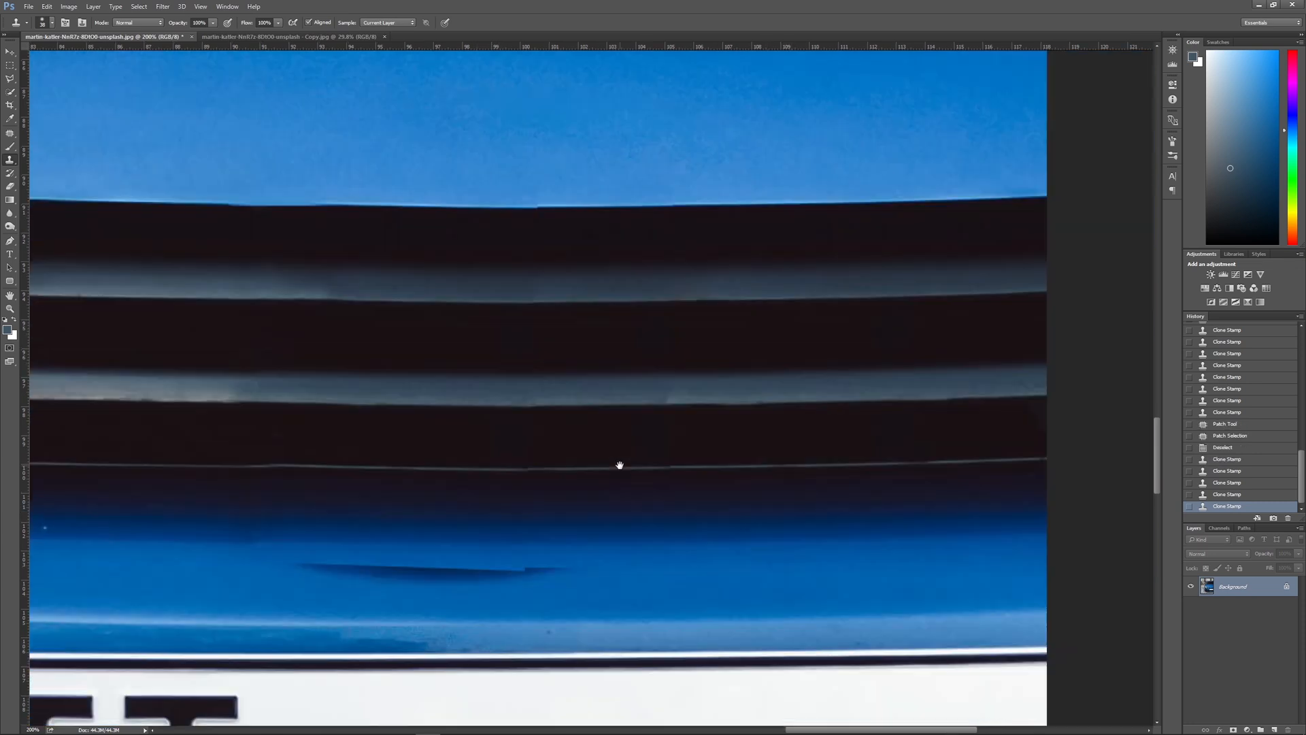
- Mend the remaining break in the thin line below the slats and clone a clean bottom edge across the lower slat's seam
left_click(560, 469, "alt")
left_click(527, 469)
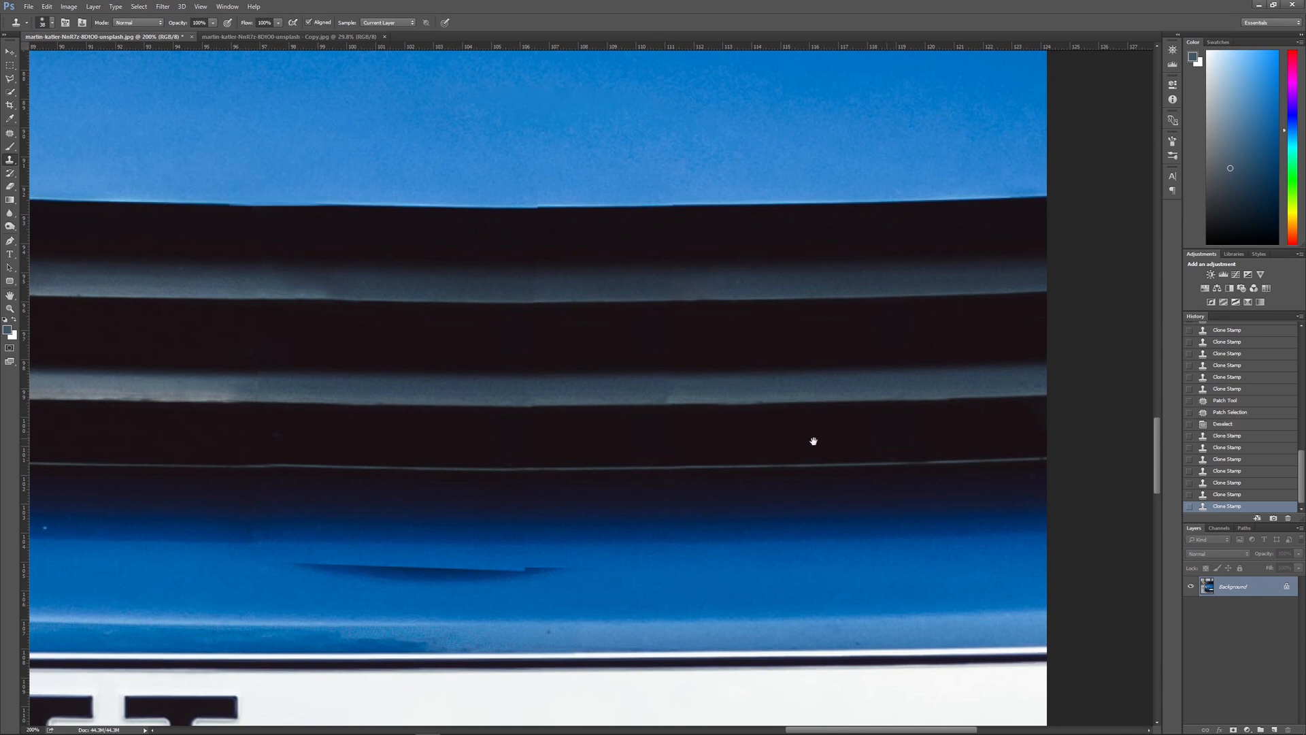
left_click_drag(726, 415, 492, 430)
left_click(435, 408)
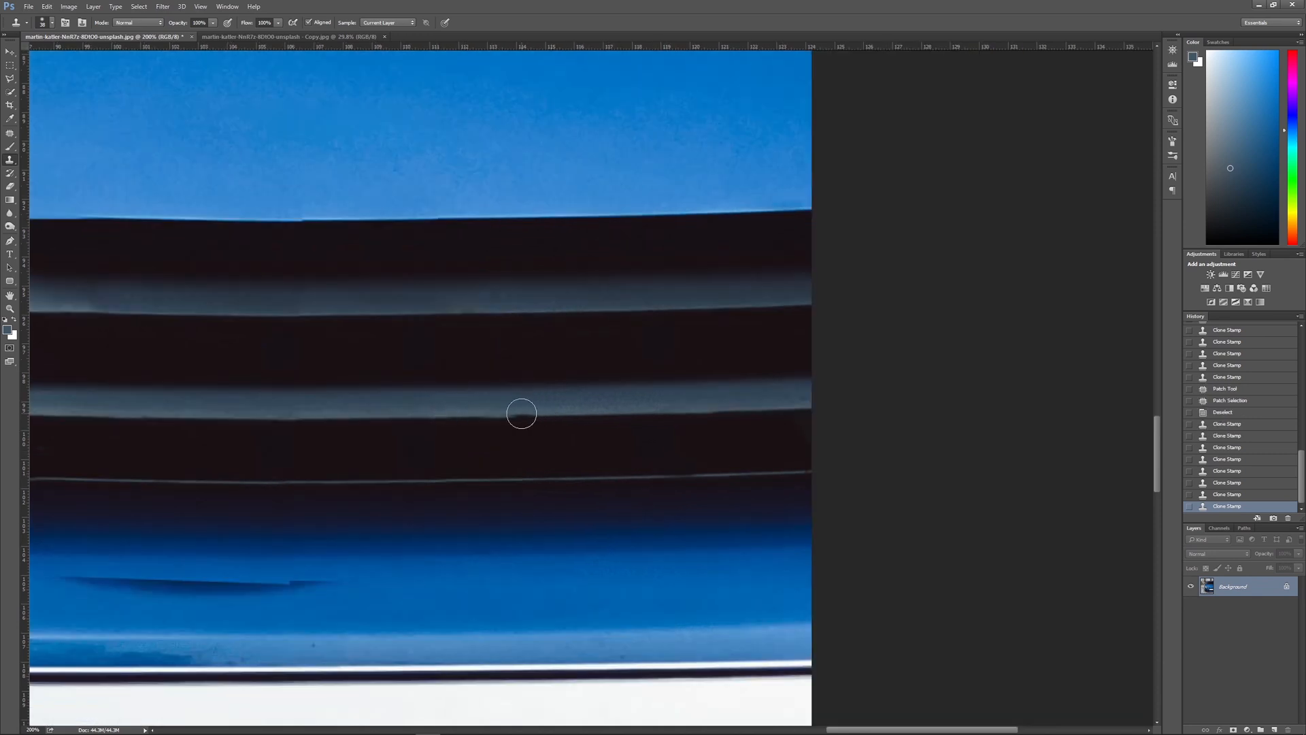
left_click(522, 414)
left_click(292, 417)
left_click_drag(288, 417, 565, 379)
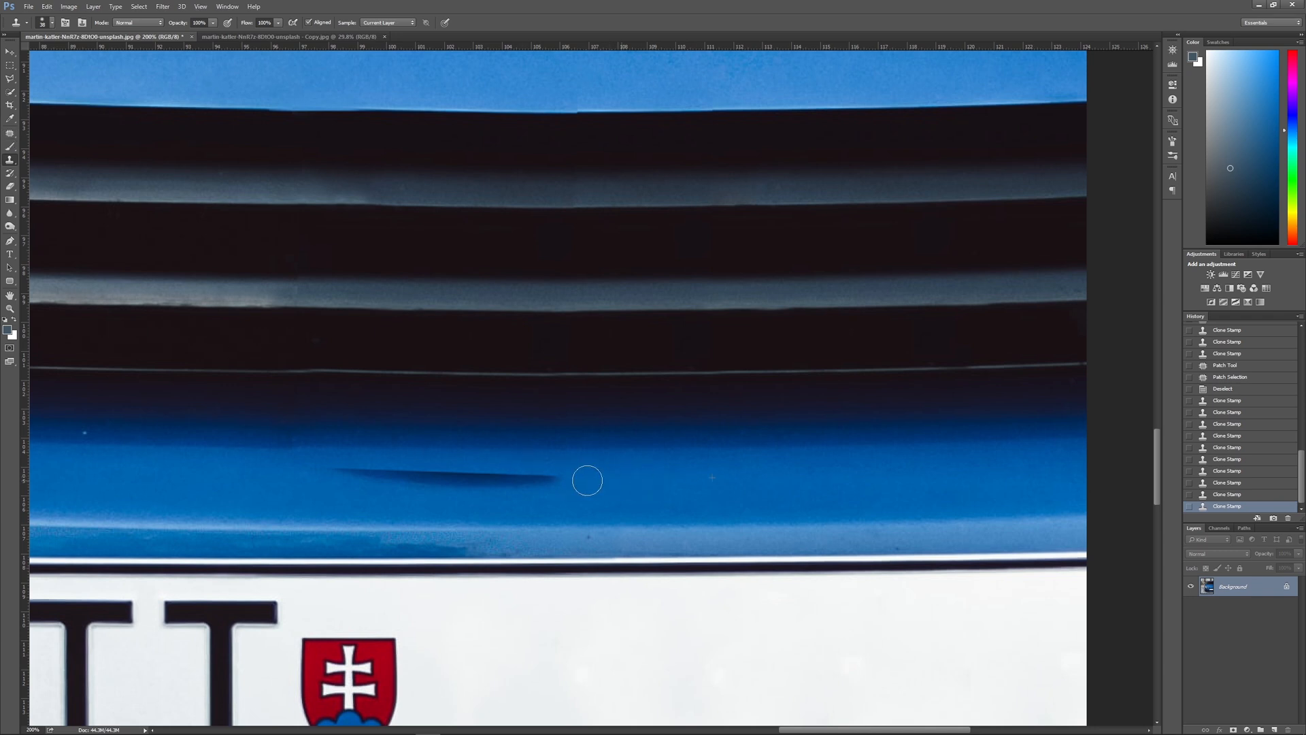
- Clone clean blue paint over the dark streak on the bumper above the licence plate
left_click_drag(588, 481, 595, 479)
left_click(257, 478, "alt")
mouse_move(346, 476)
left_mouse_down()
mouse_move(508, 480)
mouse_move(492, 468)
left_mouse_up()
left_click(379, 479, "alt")
left_click(396, 484, "alt")
left_click(462, 474)
- Undo the last clone stroke and retouch the blue paint once more where the dark streak was
left_click(585, 466, "alt")
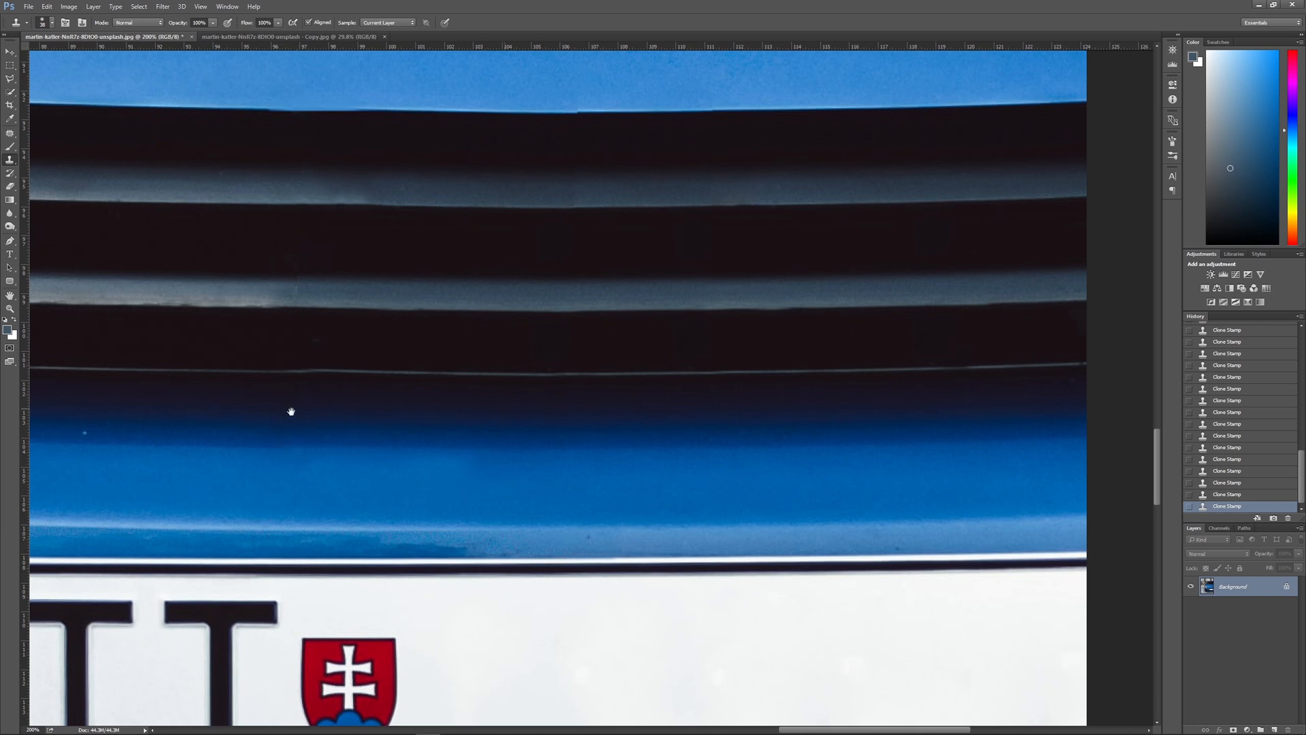
left_click_drag(292, 411, 428, 415)
key("ctrl+z")
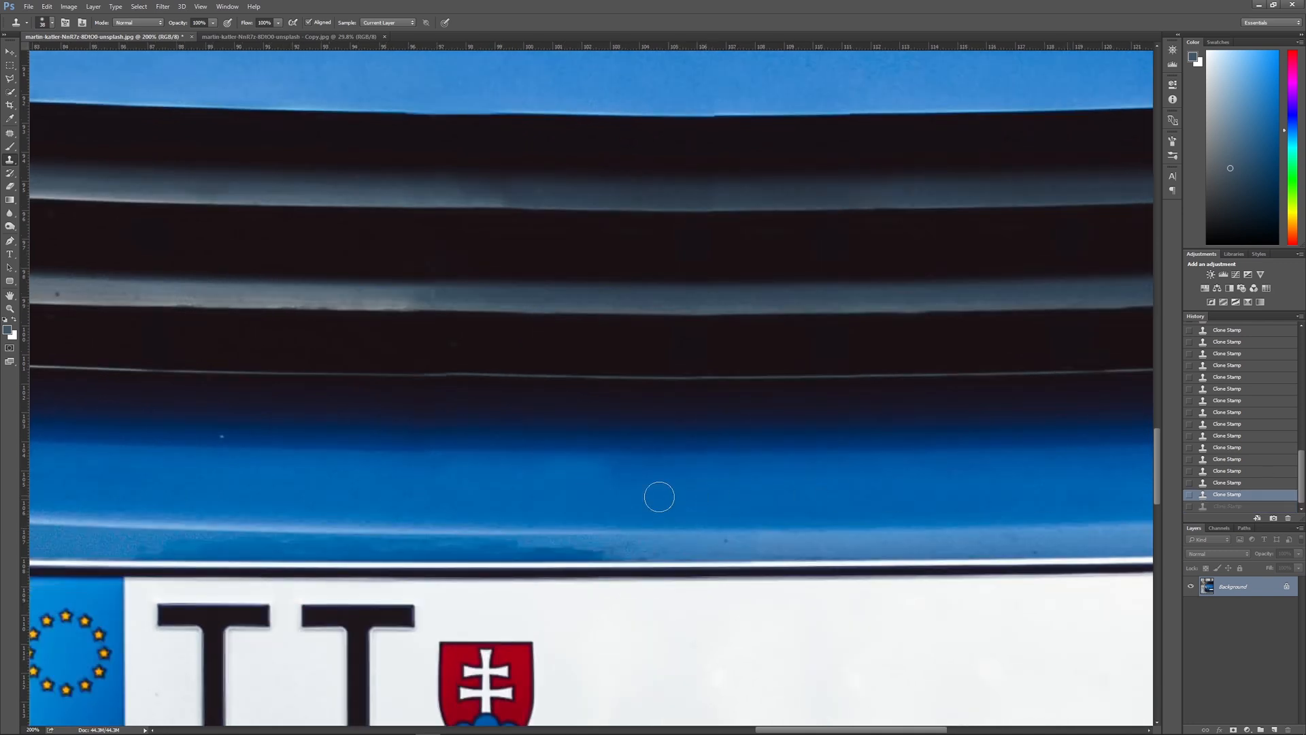
left_click(562, 472)
- Patch out the white speck on the blue bumper above the plate and the dark speck on the lower slat
key("ctrl+0")
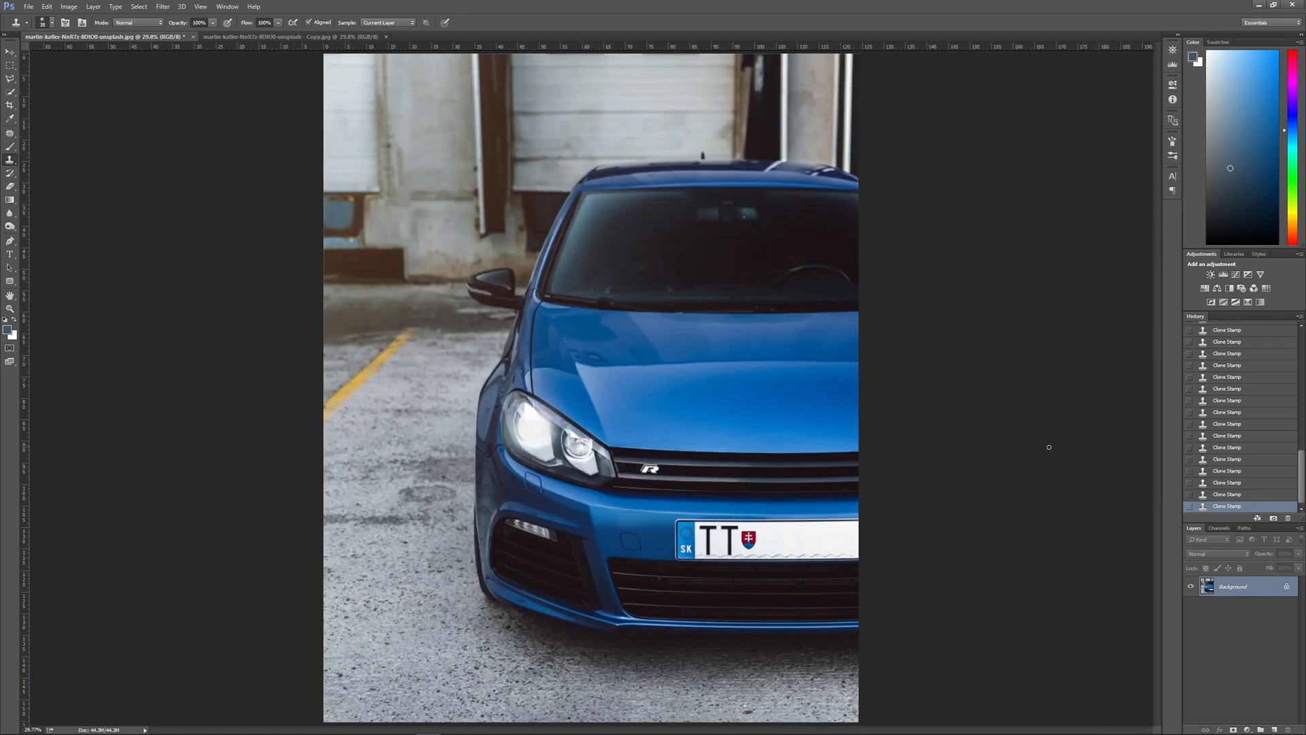
key("ctrl+plus")
key("ctrl+plus")
left_click_drag(972, 521, 705, 375)
key("ctrl+plus")
key("ctrl+plus")
key("ctrl+plus")
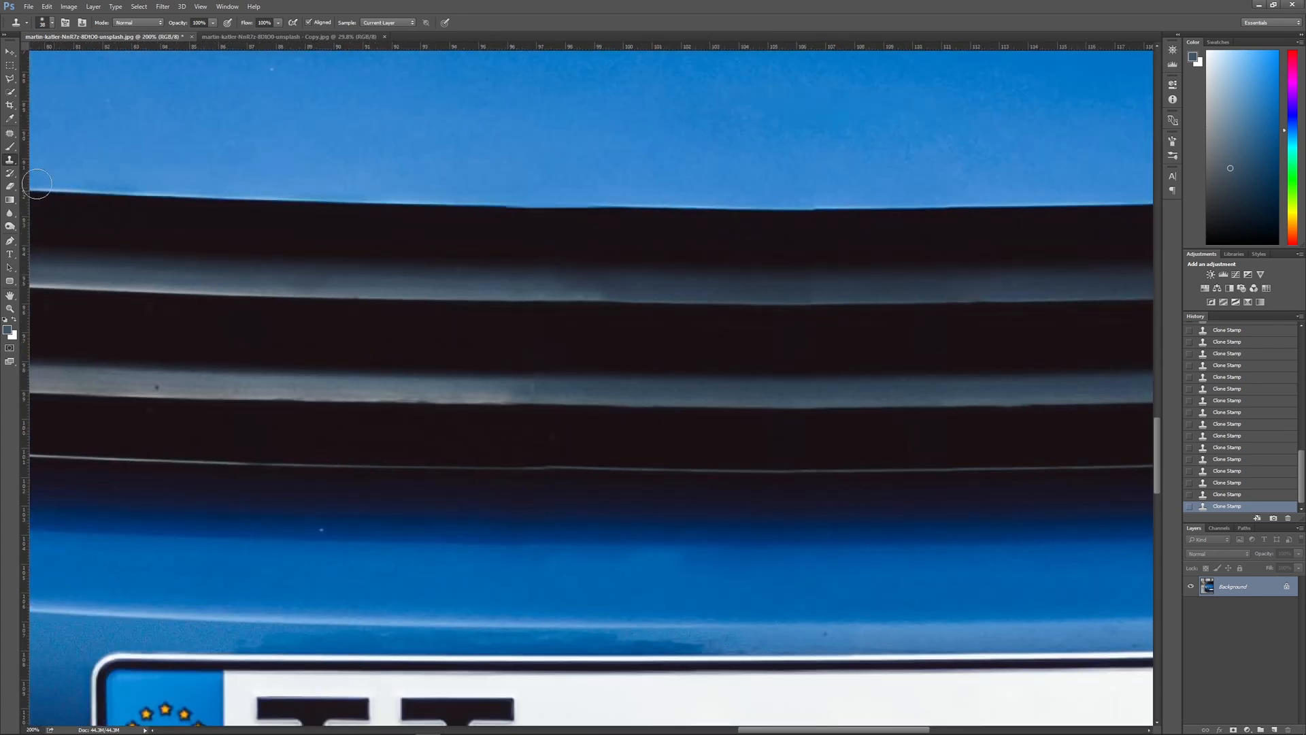
key("j")
left_click_drag(330, 535, 326, 527)
left_click_drag(322, 530, 385, 519)
key("ctrl+d")
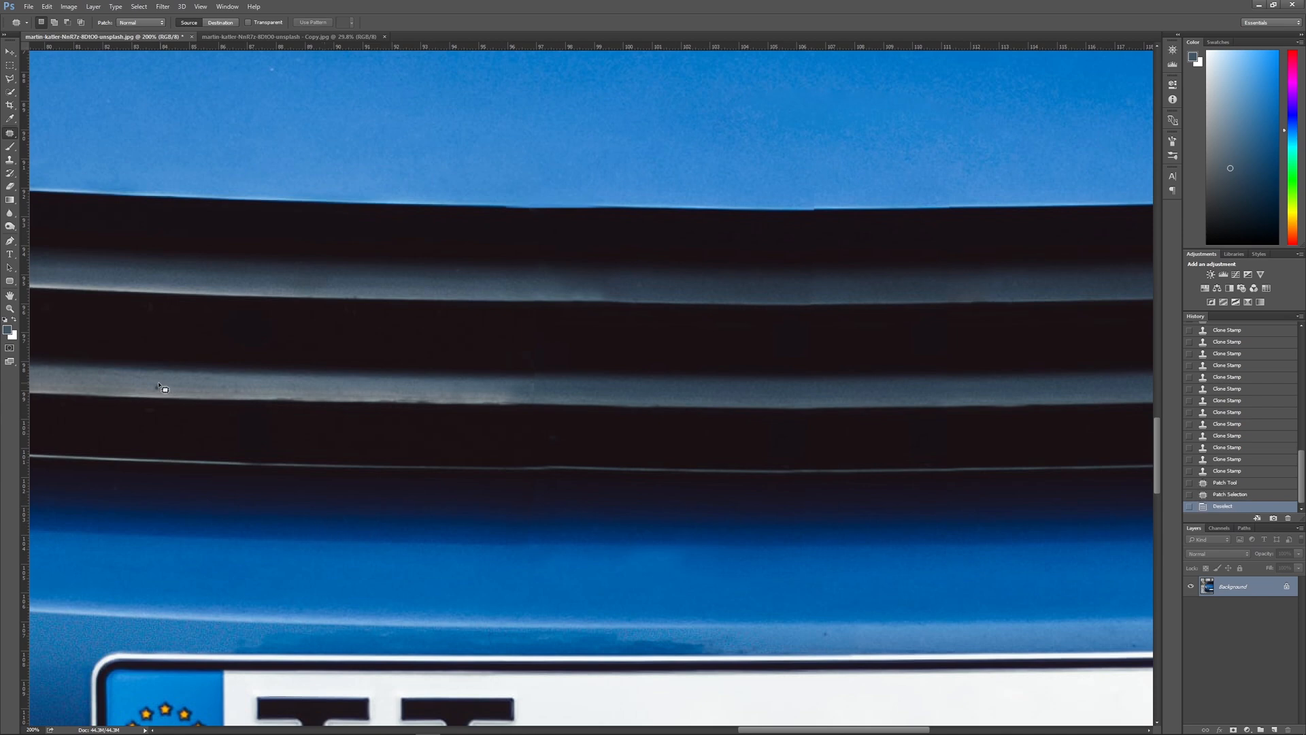
left_click_drag(160, 384, 211, 393)
key("ctrl+d")
- Outline a rectangular patch of clean bumper beside the licence plate's blue country strip with the Polygonal Lasso
mouse_move(295, 527)
left_mouse_down()
mouse_move(338, 324)
mouse_move(435, 272)
left_mouse_up()
key("ctrl+minus")
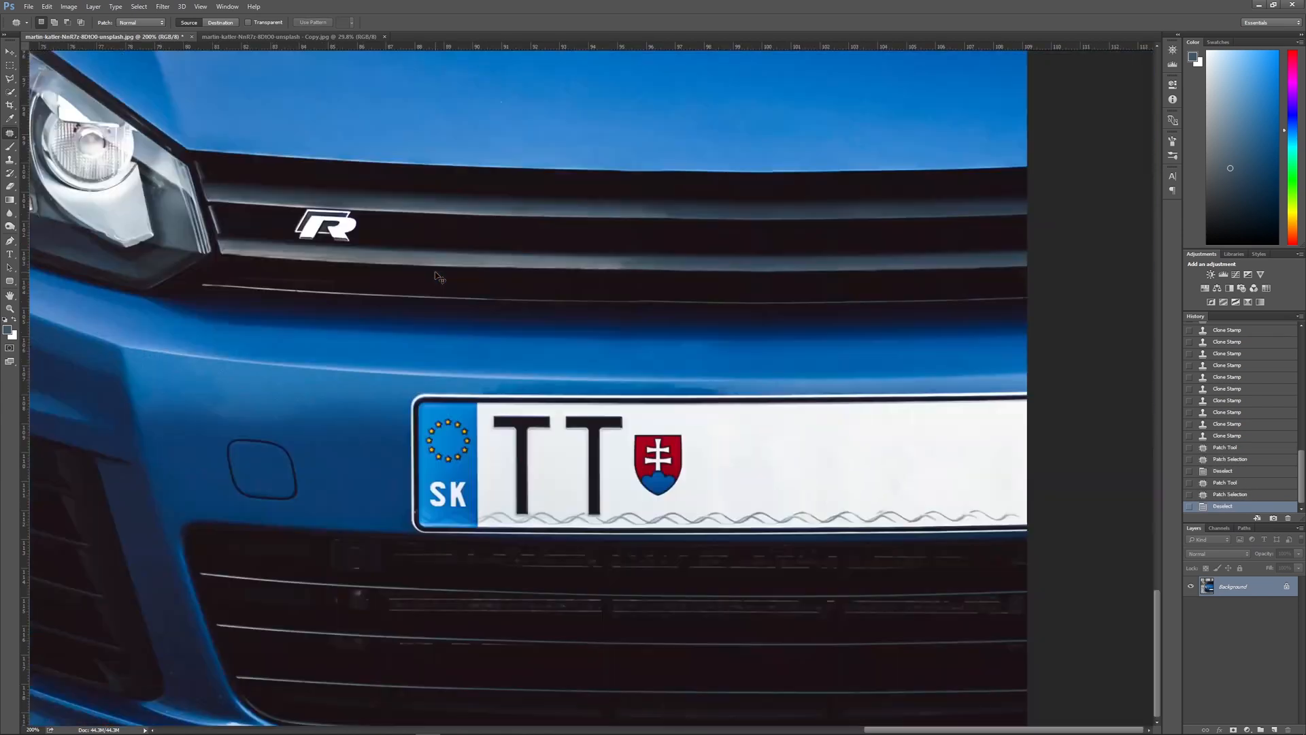
key("ctrl+minus")
key("ctrl+minus")
key("ctrl+minus")
key("ctrl+plus")
key("l")
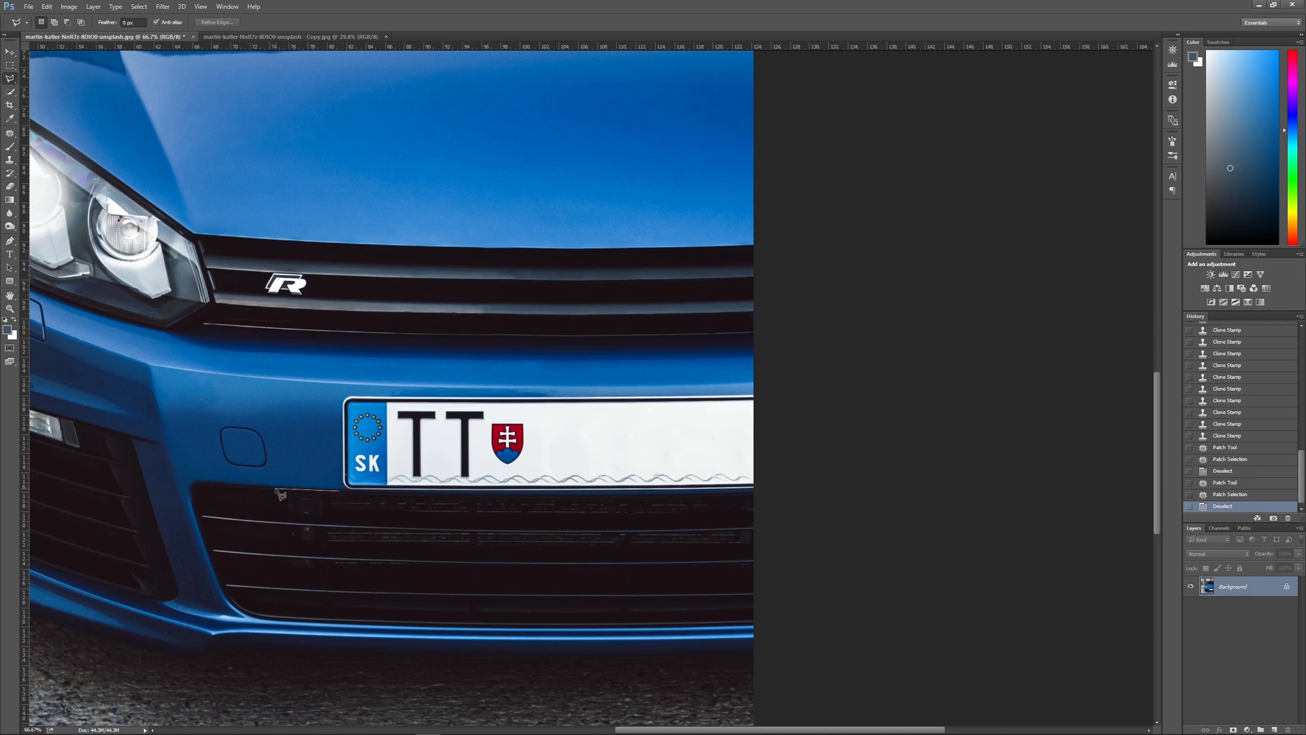
double_click(340, 489)
- Copy the bumper patch to a new layer, place it over the plate's blue country strip and rotate it to fit
left_click(47, 6)
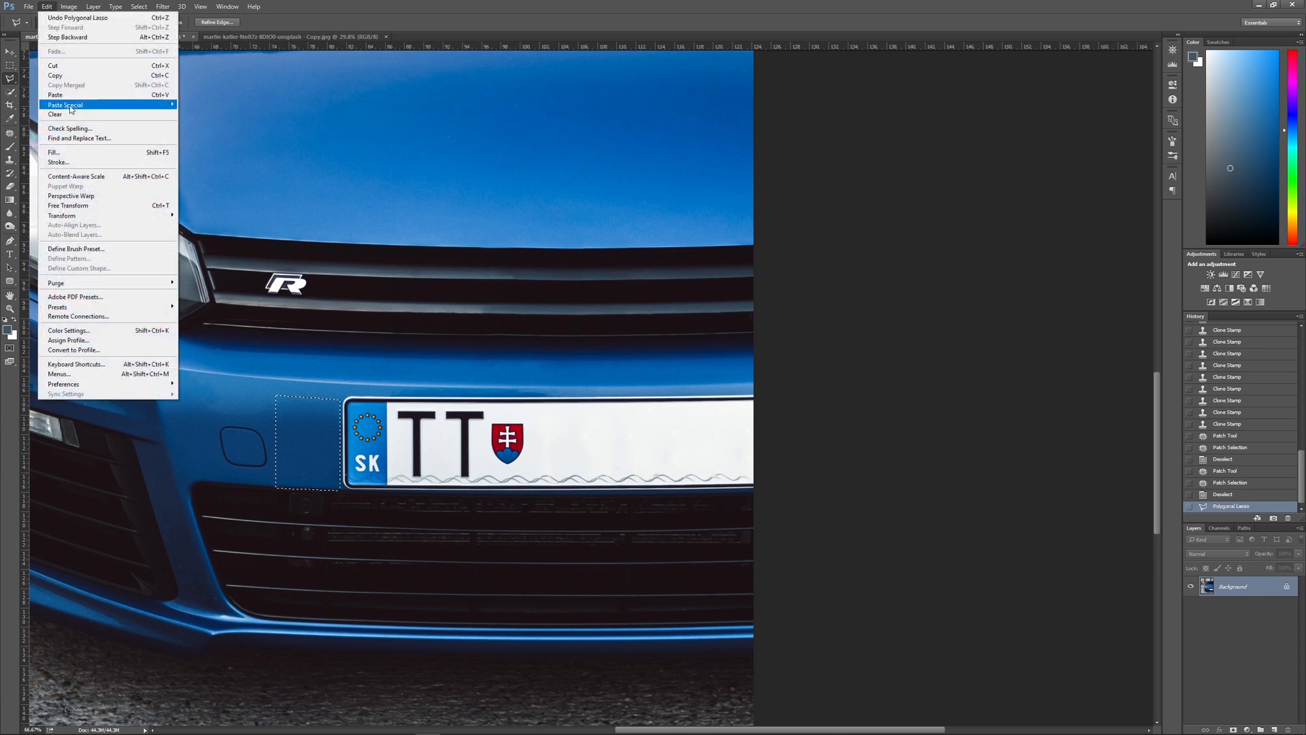
left_click(56, 75)
left_click(47, 6)
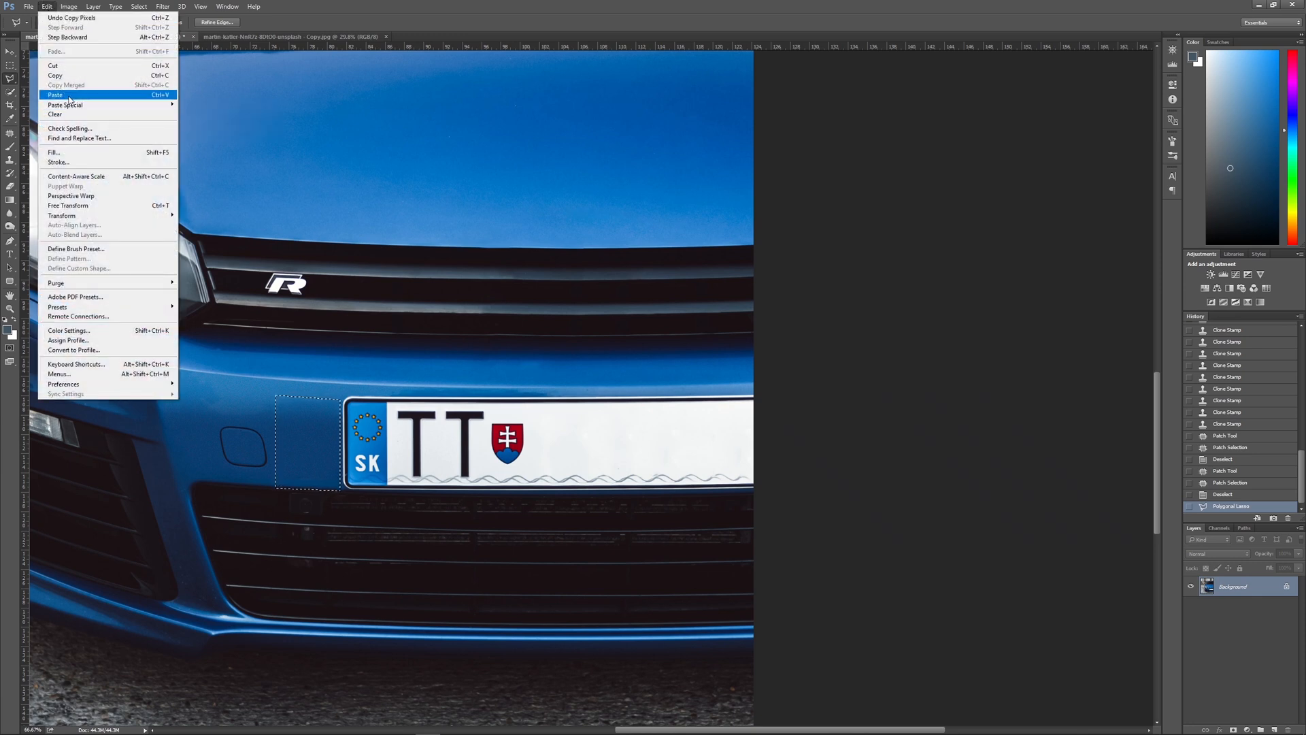
left_click(70, 96)
left_click(9, 53)
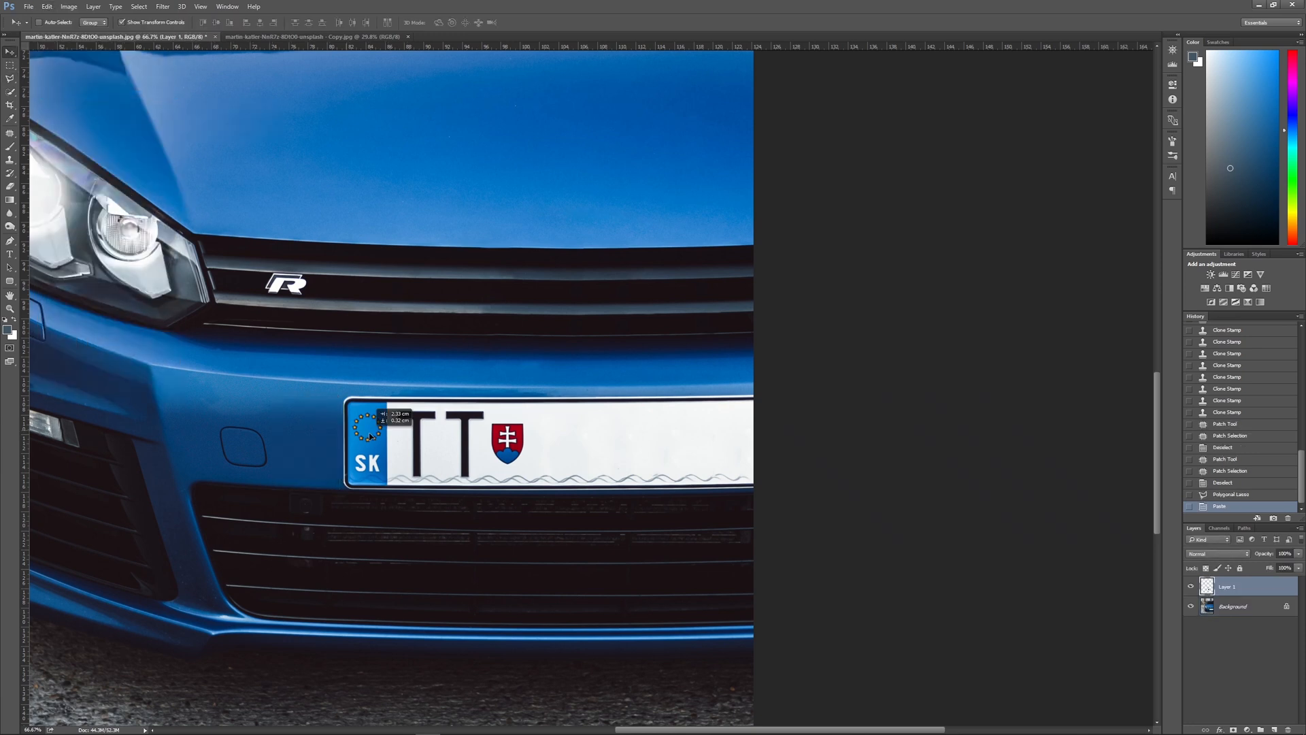
left_click_drag(313, 425, 423, 374)
key("ctrl+t")
key("ctrl+plus")
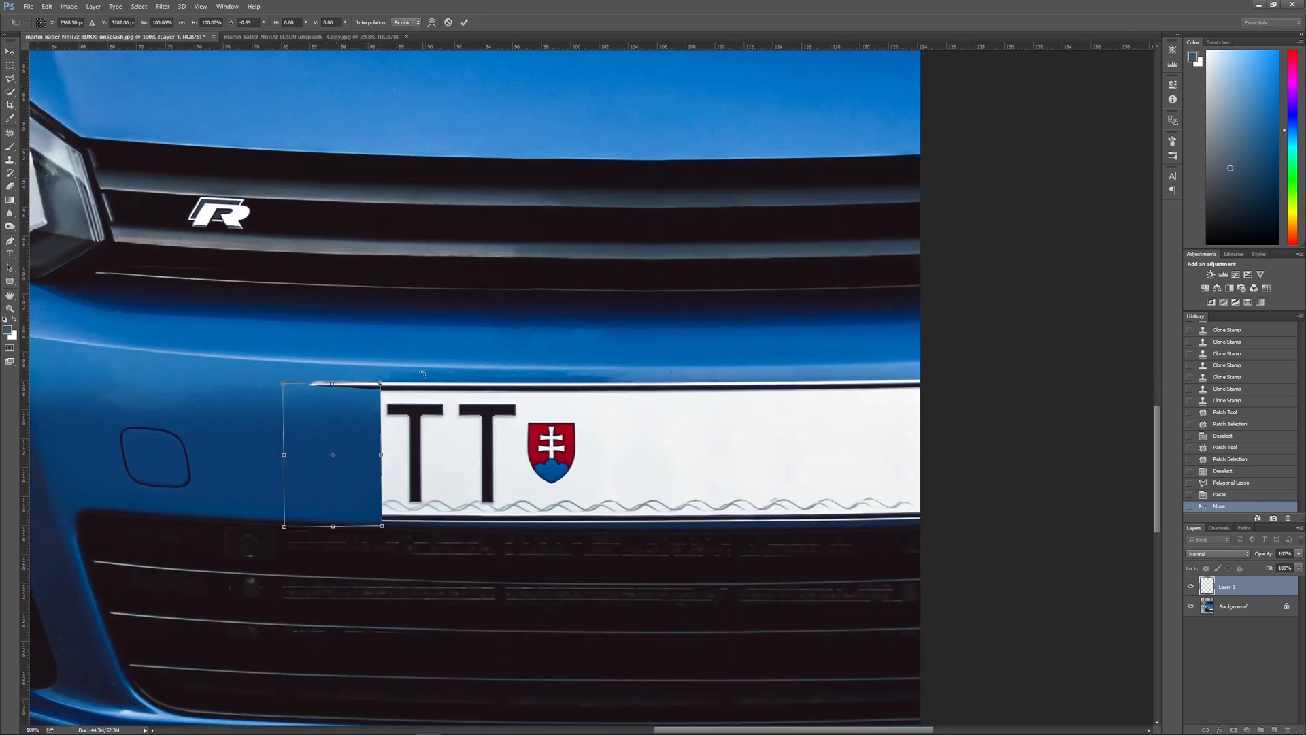
key("Return")
- Paste two more bumper patches and fit the top one over the plate's first letter
key("ctrl+v")
key("ctrl+v")
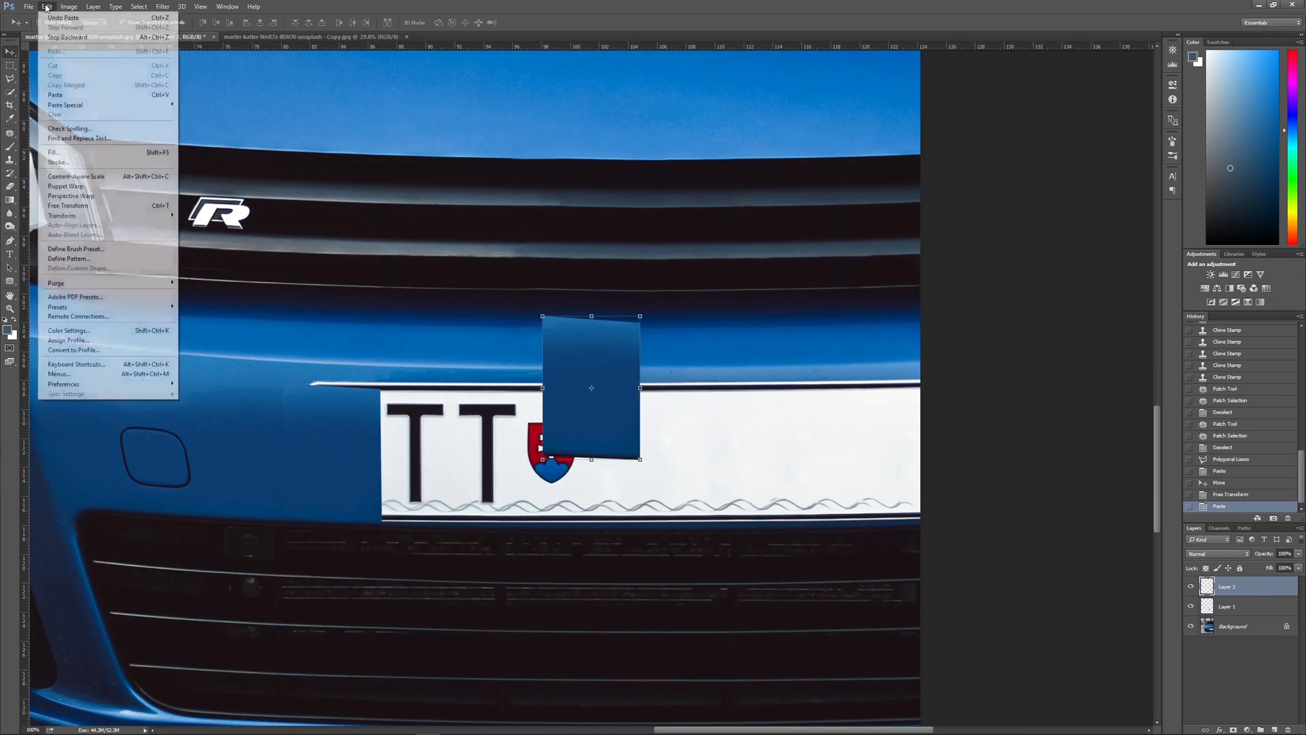
left_click_drag(611, 333, 526, 380)
key("ctrl+t")
key("Return")
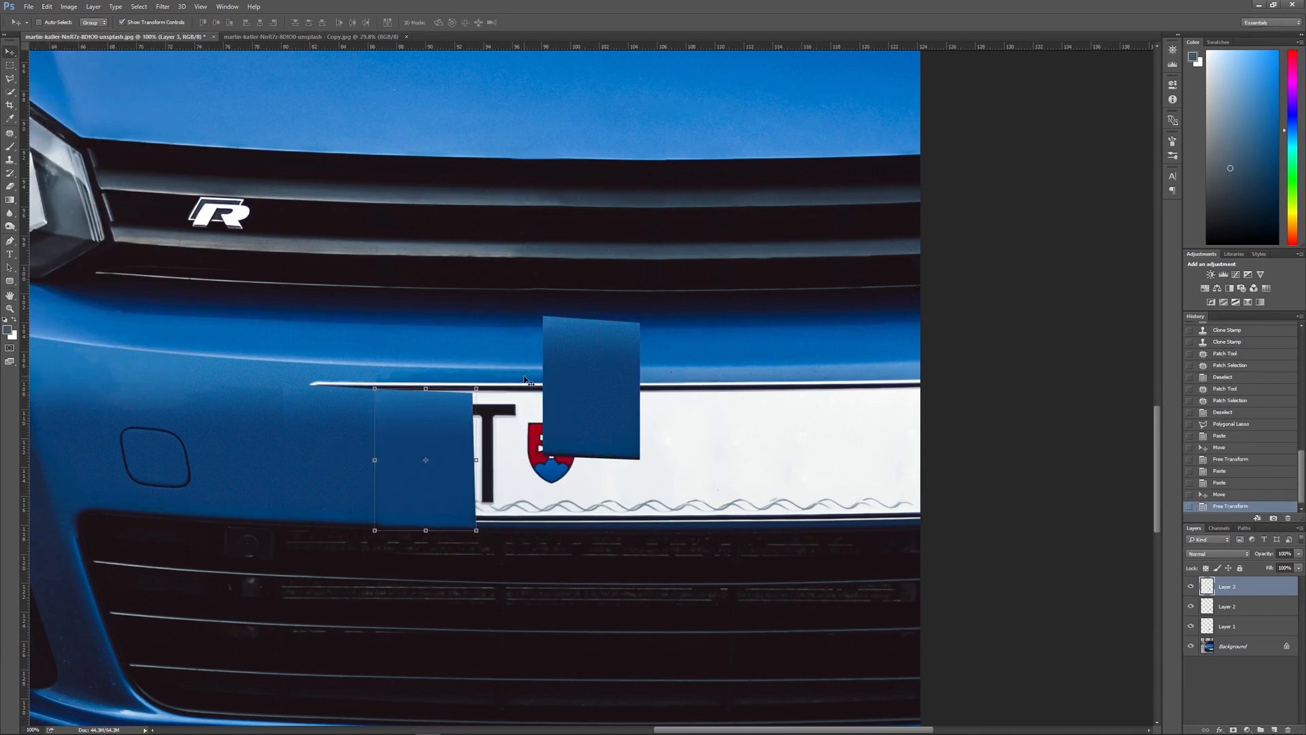
- Move the other pasted patch over the plate's second letter and coat of arms, and rotate it to follow the bumper
left_click(1253, 607)
left_click_drag(583, 343, 513, 415)
key("ctrl+t")
left_click_drag(580, 376, 571, 371)
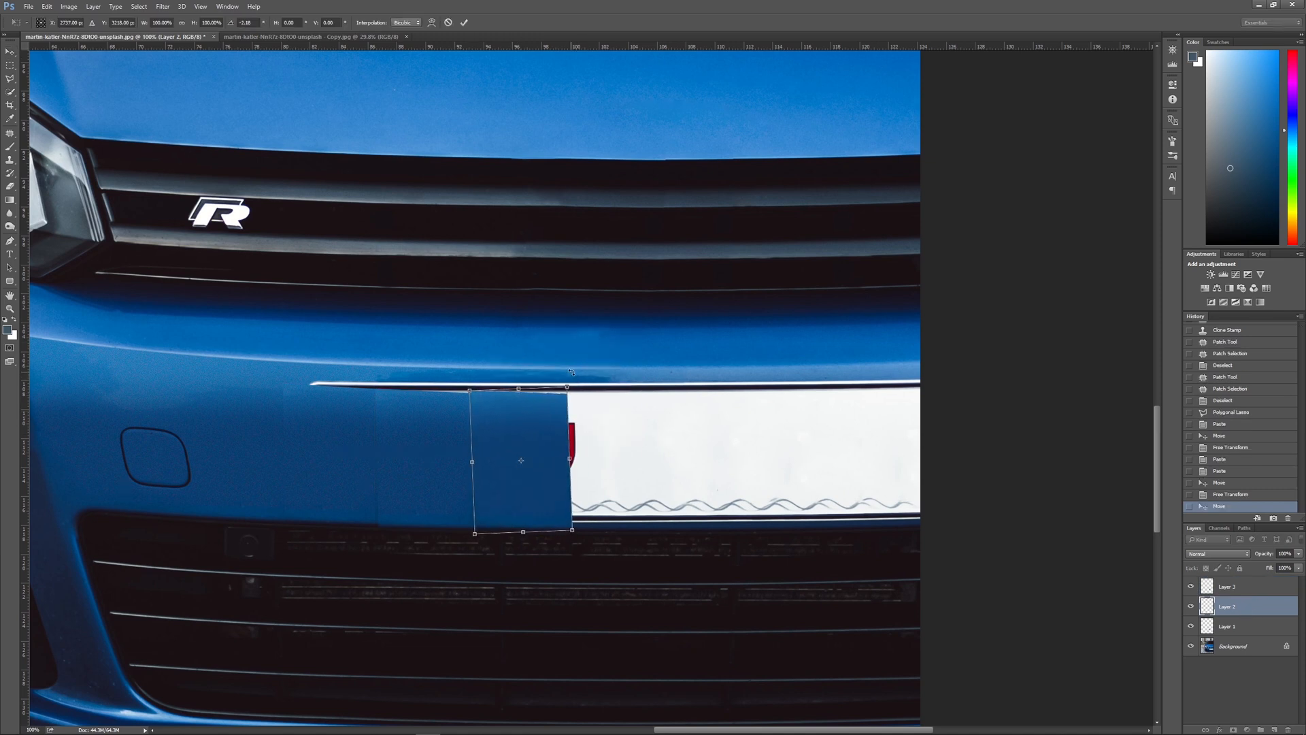
key("Return")
- Nudge the Layer 3 patch slightly upward to line up with its neighbouring patches
left_click(1243, 585)
key("Up")
key("Up")
key("Up")
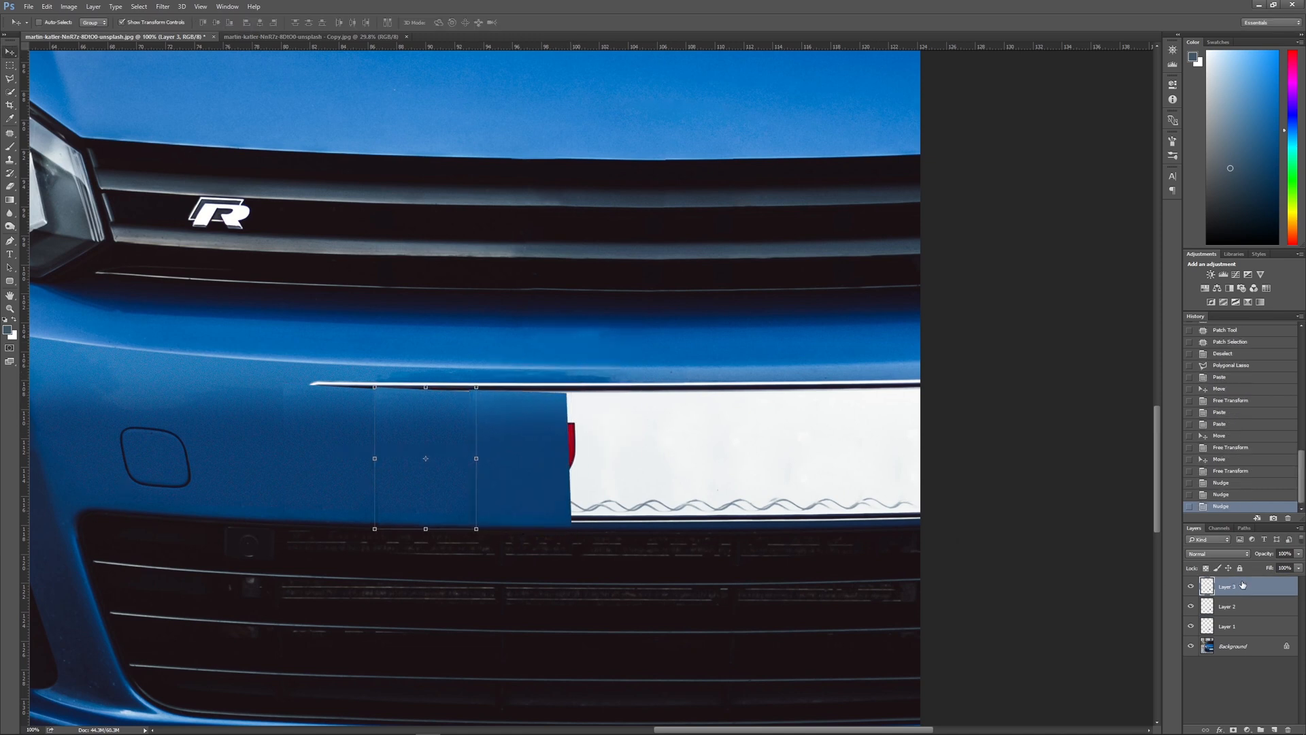
- Merge Layer 1, Layer 2 and Layer 3 into a single bumper patch layer
left_click(1260, 649)
left_click(1247, 622)
left_click(1245, 590, "shift")
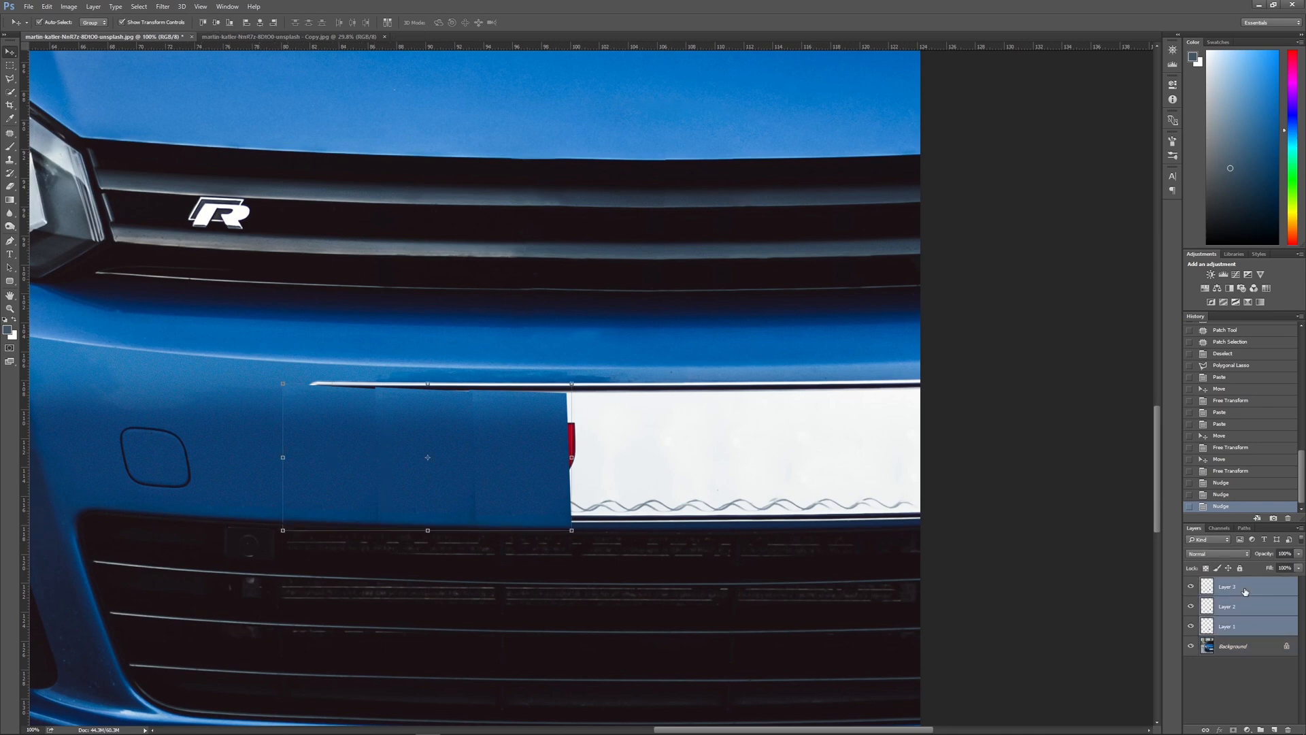
right_click(1245, 587)
left_click(1195, 427)
- Duplicate the merged bumper patch and fit the copy over the middle of the white plate
right_click(1245, 587)
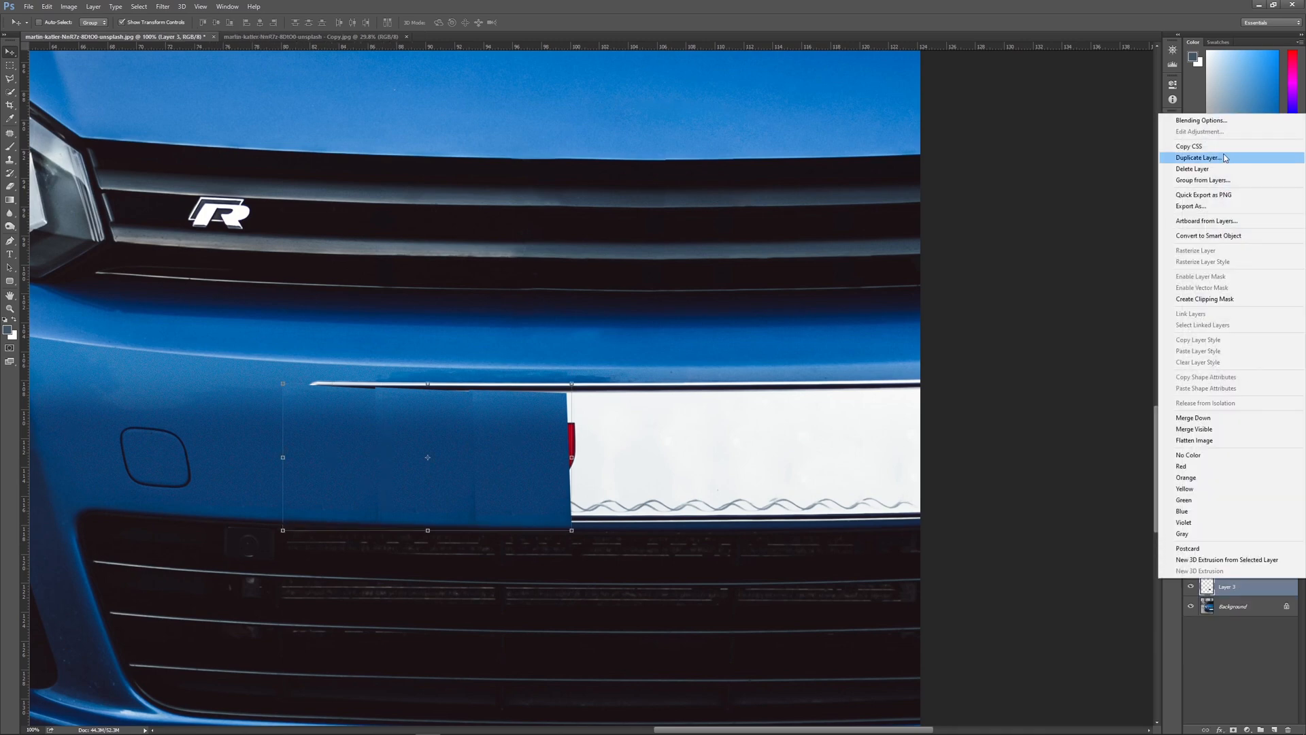
left_click(1201, 157)
key("Return")
left_click_drag(534, 452, 794, 435)
left_click_drag(866, 385, 861, 382)
- Place another copy of the bumper patch over the plate's remaining part at the image edge and nudge it into line
left_click_drag(771, 450, 928, 450)
key("Up")
key("Up")
key("Up")
key("Left")
key("Up")
key("Up")
key("Down")
key("Return")
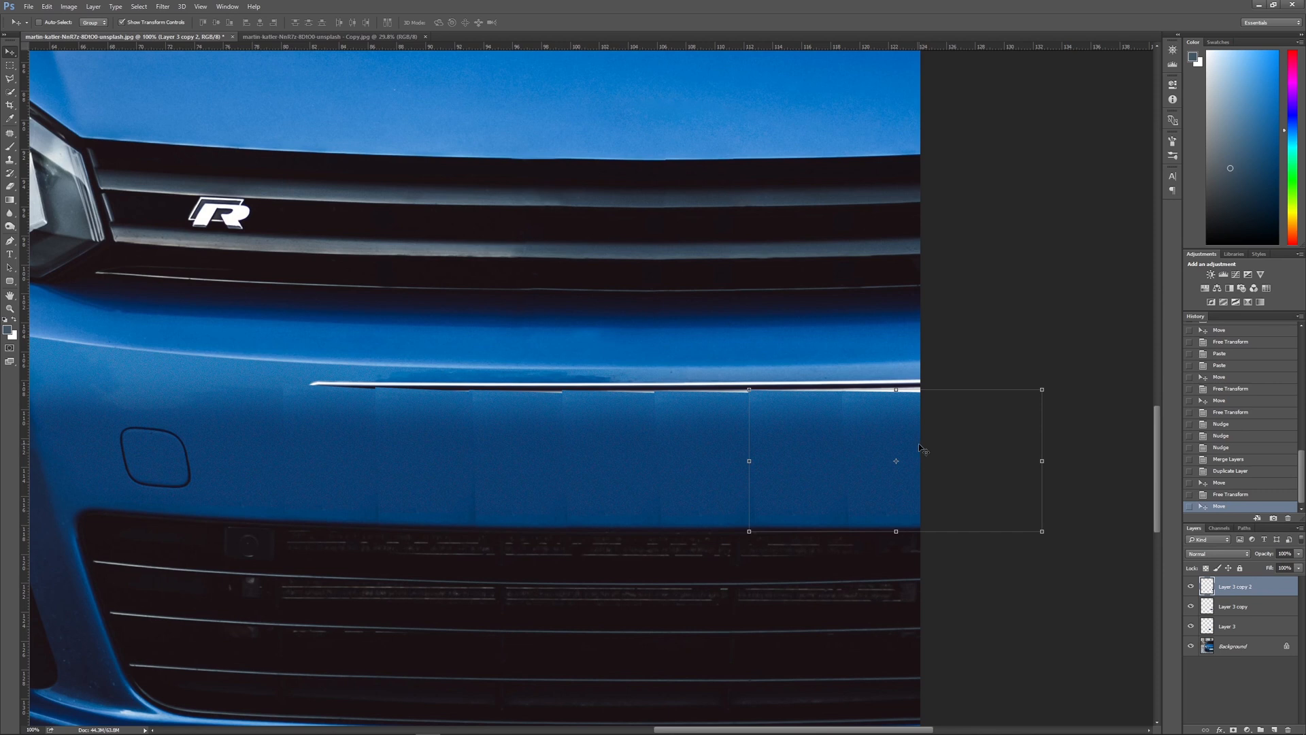
- Merge all the bumper patch layers with the Background layer
left_click(10, 161)
left_click(1235, 643, "shift")
right_click(1242, 601)
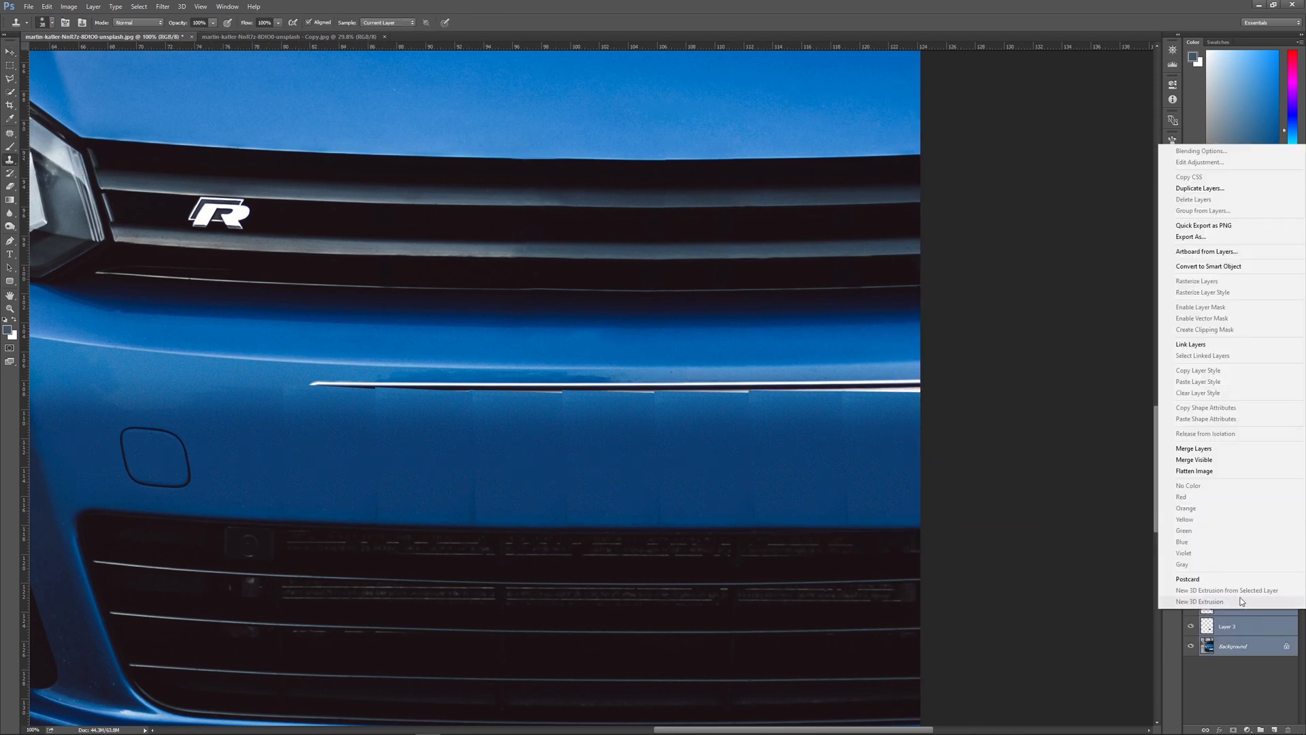
left_click(1194, 448)
- Clone blue paint over the pointed tip of the leftover plate frame and the first vertical patch seam below it
key("ctrl+plus")
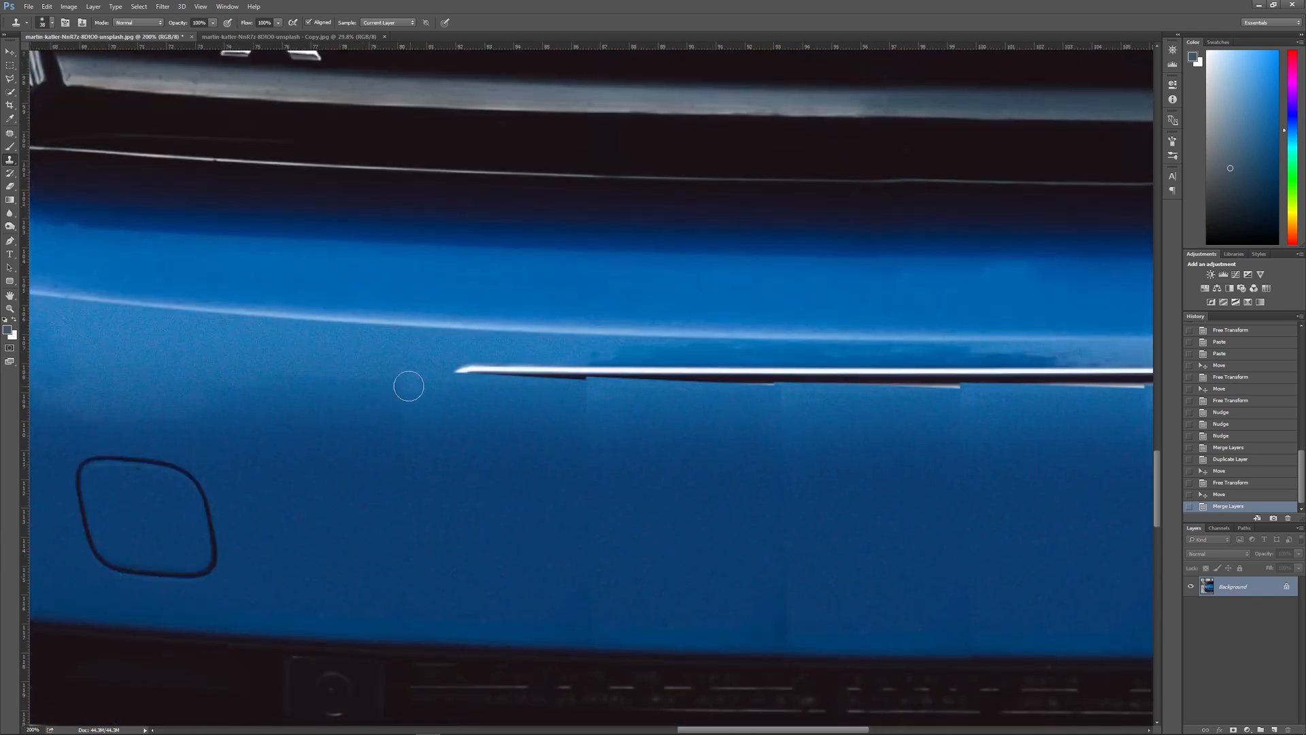
left_click_drag(409, 386, 602, 370)
left_click(440, 583, "alt")
left_click(406, 607)
left_click(351, 362, "alt")
mouse_move(570, 371)
left_mouse_down()
mouse_move(540, 371)
mouse_move(531, 386)
mouse_move(585, 545)
left_mouse_up()
left_click(532, 387, "alt")
left_click(589, 421)
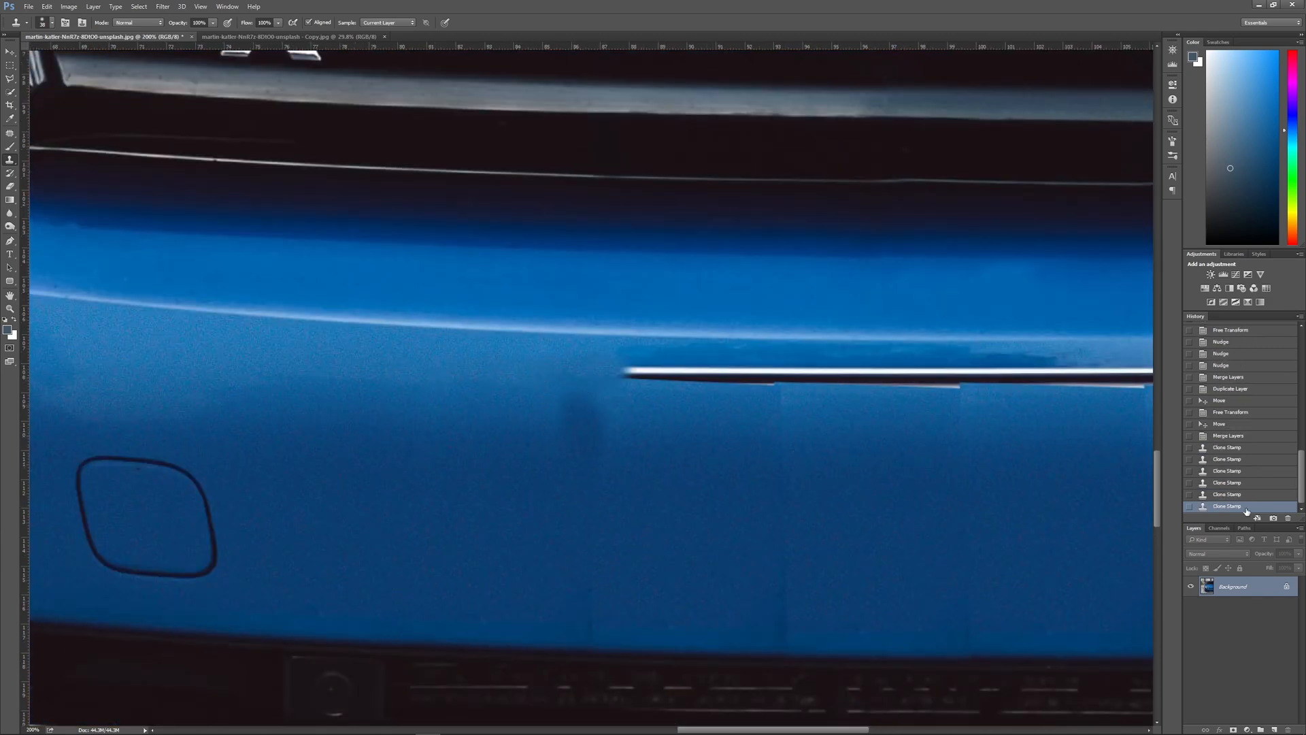
- Adjust the clone brush, cover the next stretch of plate frame and blend away the dark smudge beside it
right_click(647, 380)
left_click(348, 385, "alt")
left_click_drag(629, 371, 754, 374)
left_click(484, 423, "alt")
left_click_drag(579, 388, 738, 398)
left_click(443, 388, "alt")
mouse_move(596, 427)
left_mouse_down()
mouse_move(692, 463)
mouse_move(598, 421)
left_mouse_up()
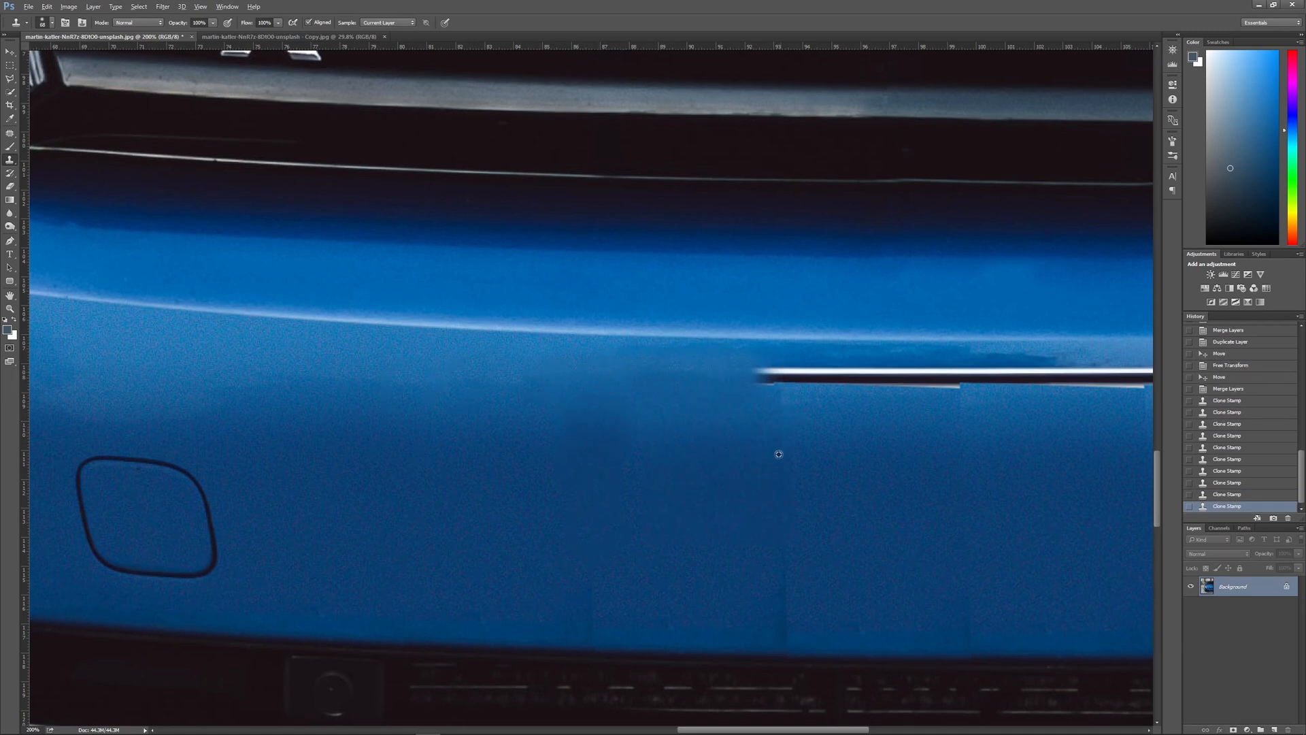
- Clone clean bumper texture down the next vertical patch seam and over the marks along the bumper's lower edge
left_click(779, 454, "alt")
left_click_drag(772, 374, 920, 381)
left_click_drag(785, 435, 786, 585)
left_click(775, 577)
left_click(746, 569, "alt")
left_click(594, 584)
left_click_drag(632, 470, 51, 509)
left_click(568, 475)
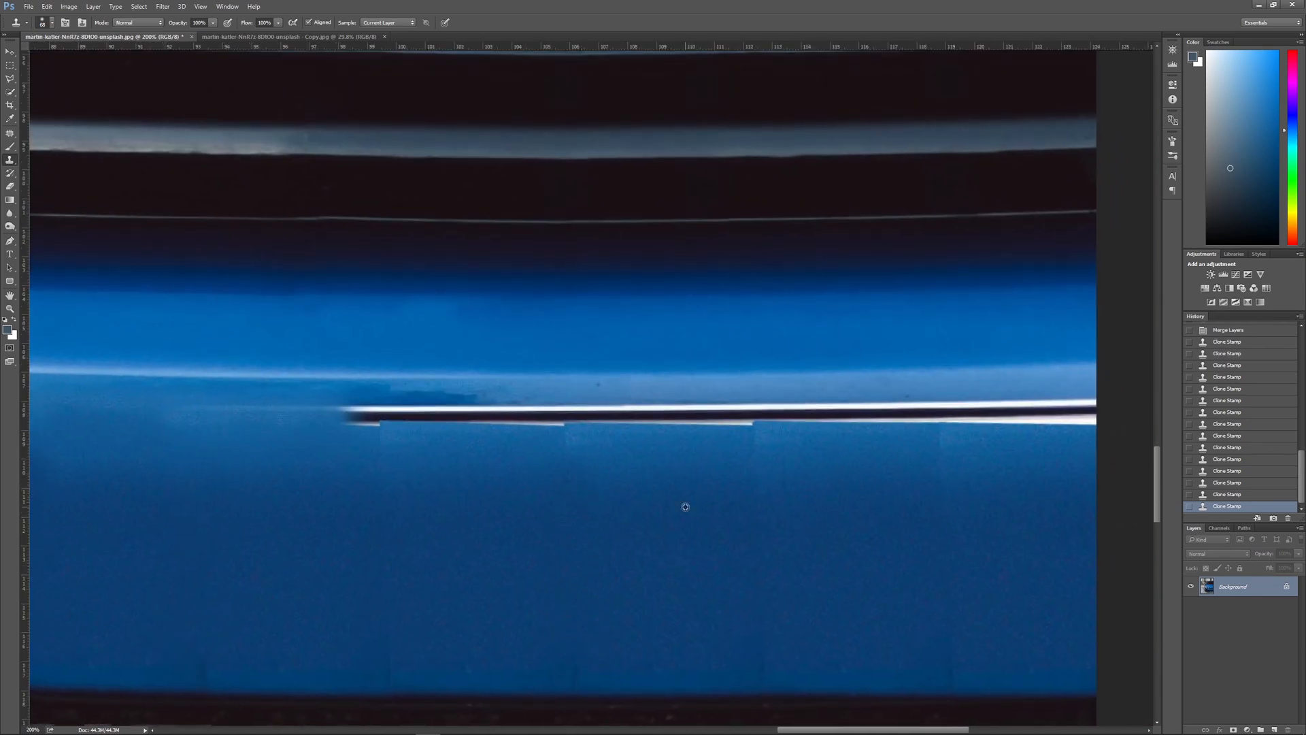
- Clone over the three remaining vertical patch seams between the plate frame remnant and the bumper's lower edge
left_click(708, 457, "alt")
left_click_drag(757, 465, 759, 647)
left_click(613, 466, "alt")
left_click_drag(559, 452, 578, 655)
left_click(907, 473, "alt")
left_click_drag(943, 461, 953, 668)
- Blend the blotchy transition from light to dark blue beneath the bumper highlight with cloned texture
mouse_move(450, 452)
left_mouse_down()
mouse_move(603, 490)
mouse_move(426, 458)
left_mouse_up()
left_click(370, 456, "alt")
left_click_drag(287, 491, 445, 545)
left_click(170, 507, "alt")
left_click_drag(310, 514, 381, 519)
left_click(264, 505, "alt")
left_click_drag(532, 507, 621, 508)
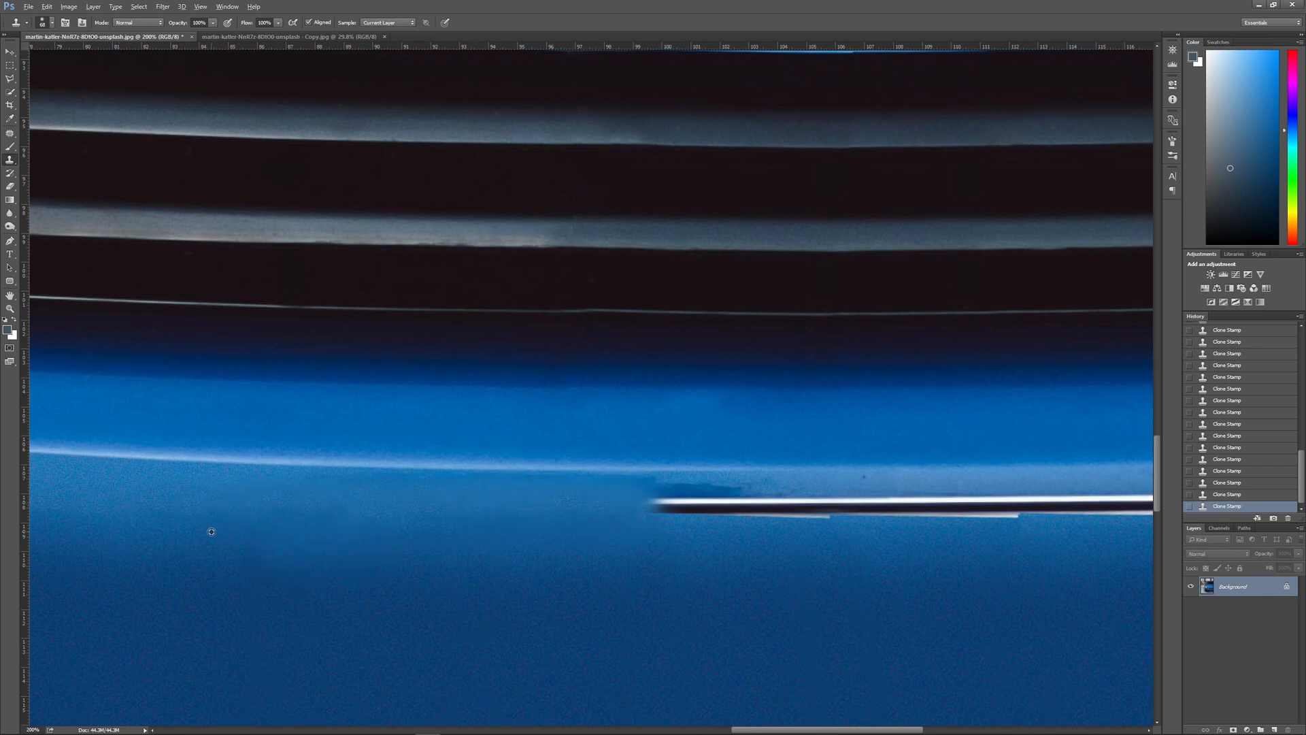
left_click(255, 551, "alt")
mouse_move(306, 549)
left_mouse_down()
mouse_move(411, 529)
mouse_move(470, 549)
left_mouse_up()
left_click(295, 552, "alt")
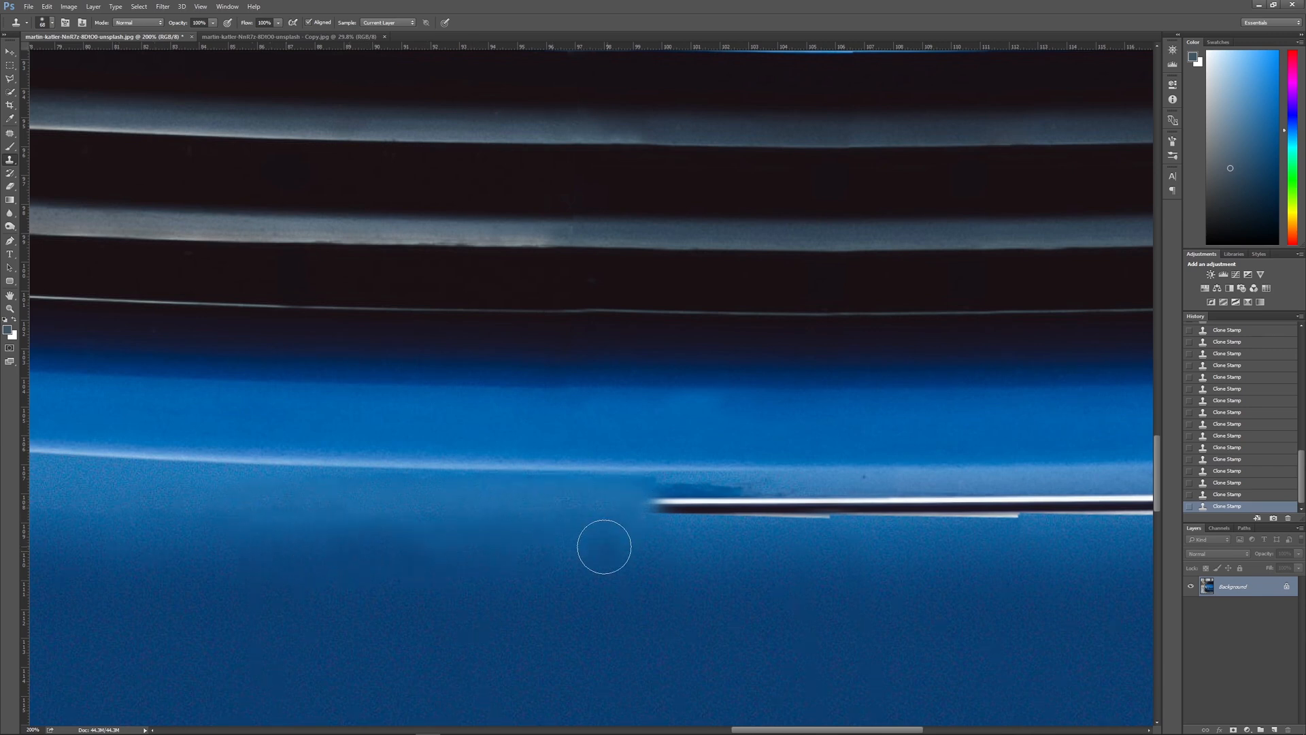
- Clone blue paint over the dark patch and another stretch of the plate frame, then undo the last stroke
left_click(154, 505, "alt")
mouse_move(669, 505)
left_mouse_down()
mouse_move(798, 506)
mouse_move(396, 542)
left_mouse_up()
left_click(300, 523, "alt")
mouse_move(469, 525)
left_mouse_down()
mouse_move(626, 534)
mouse_move(1004, 503)
left_mouse_up()
key("ctrl+z")
left_click(430, 527, "alt")
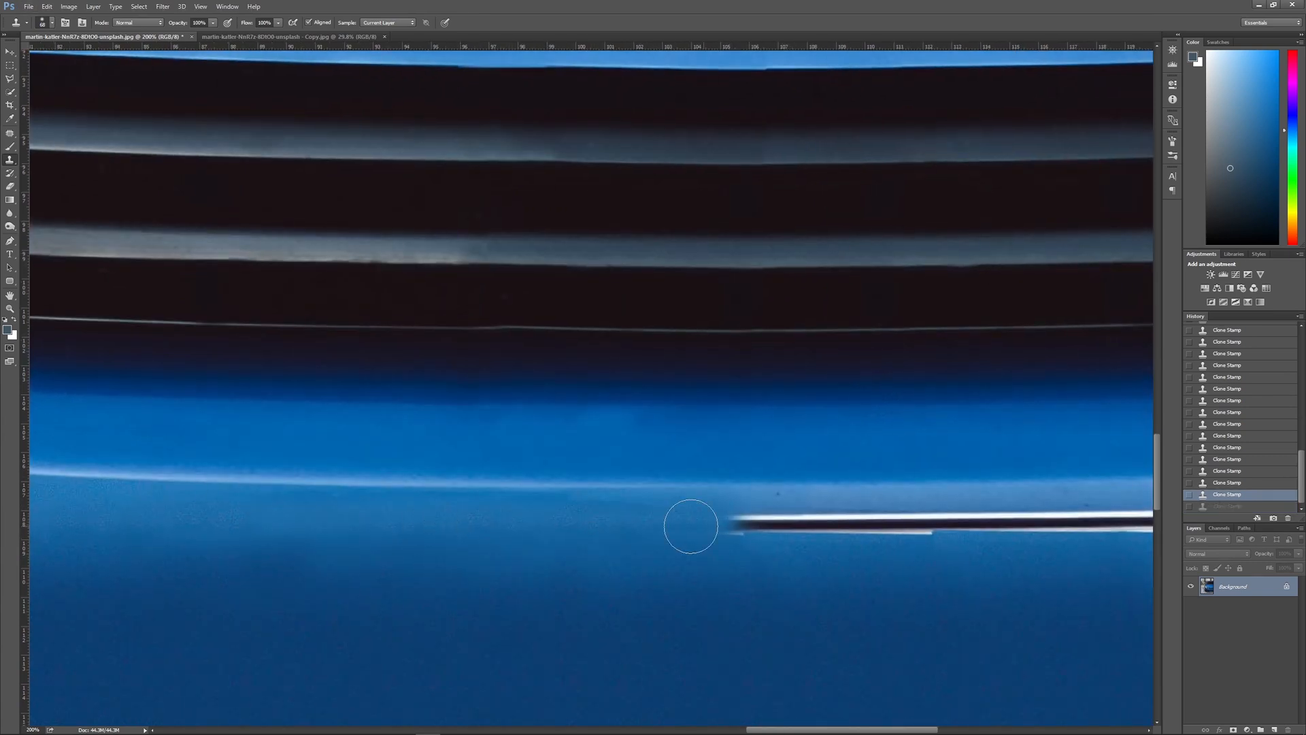
- Clone blue paint over the rest of the plate frame toward the image edge
left_click(416, 528, "alt")
left_click_drag(743, 526, 1122, 522)
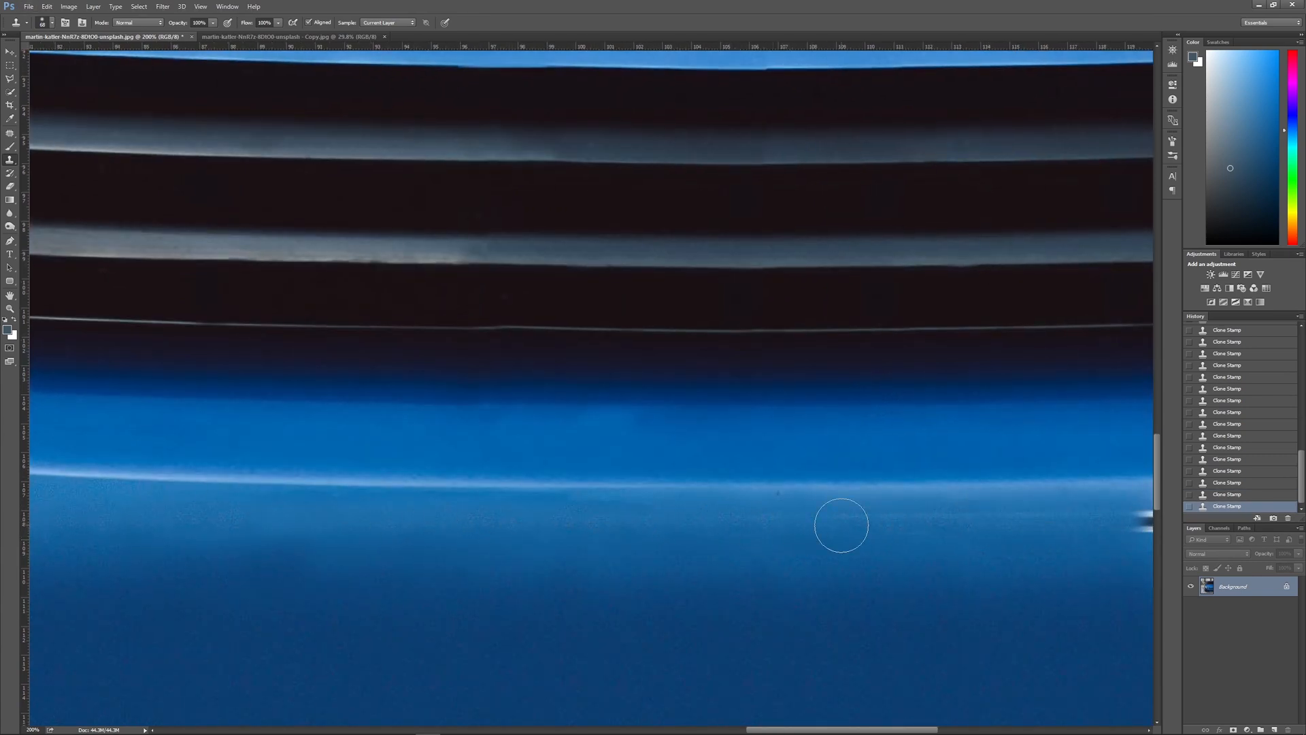
key("ctrl+minus")
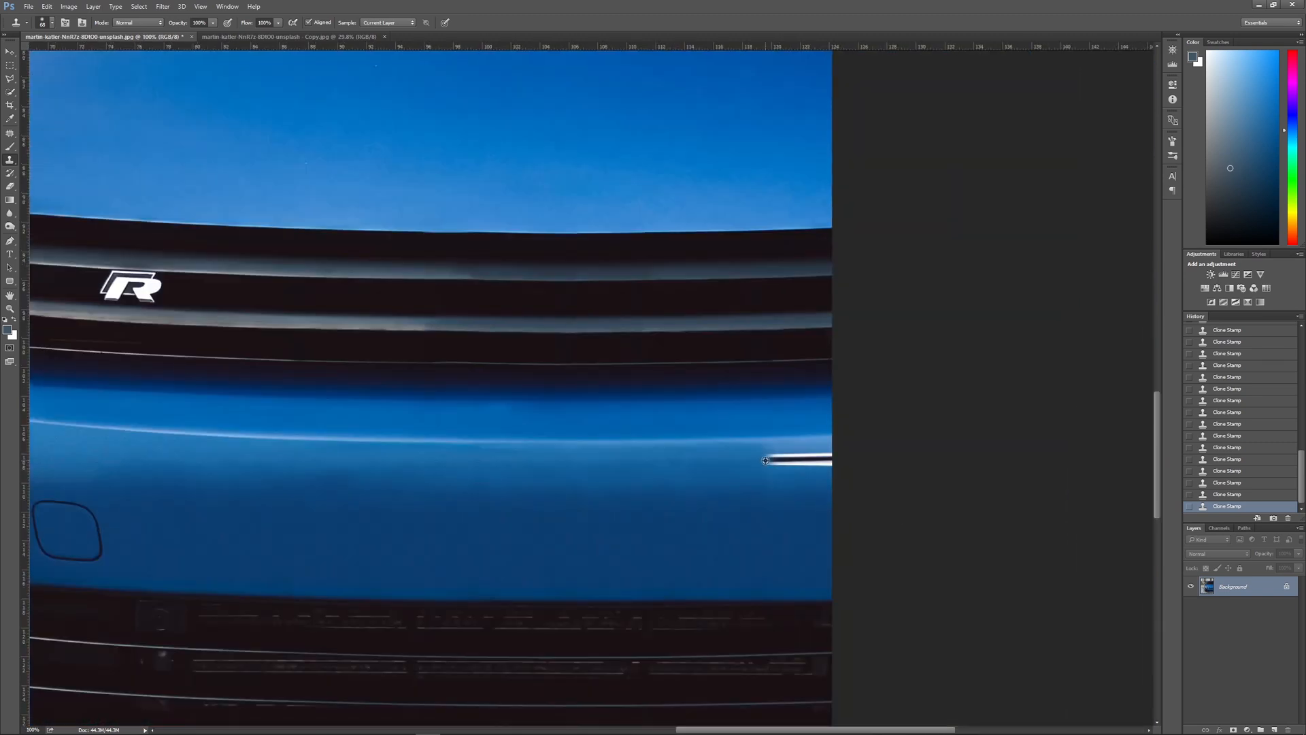
- Paint the band beneath the bumper highlight with the bumper's blue, using a soft brush at 13% flow
left_click(371, 465)
key("b")
right_click(448, 483)
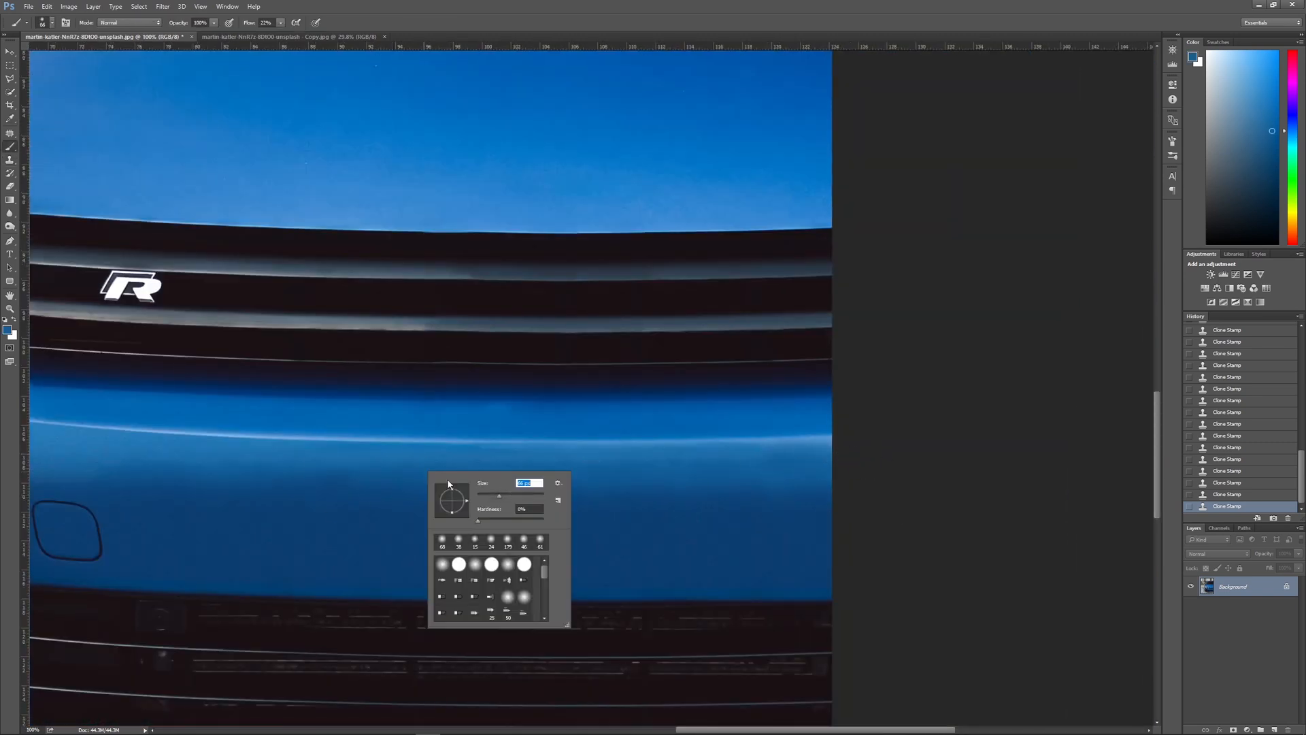
left_click(280, 22)
left_click_drag(374, 465, 411, 467)
left_click_drag(422, 467, 700, 470)
left_click_drag(707, 470, 831, 470)
- Sample another bumper blue and brush over the band beneath the highlight to even out its gradient
left_click(732, 470, "alt")
left_click_drag(585, 477, 430, 490)
mouse_move(276, 468)
left_mouse_down()
mouse_move(731, 465)
mouse_move(304, 458)
left_mouse_up()
mouse_move(305, 458)
left_mouse_down()
mouse_move(124, 462)
mouse_move(348, 470)
left_mouse_up()
mouse_move(348, 470)
left_mouse_down()
mouse_move(449, 481)
mouse_move(832, 449)
left_mouse_up()
- Sample the brighter blue above the bumper highlight and smooth the uneven paint there with a 60 px brush
left_click(520, 406, "alt")
right_click(518, 414)
type("60")
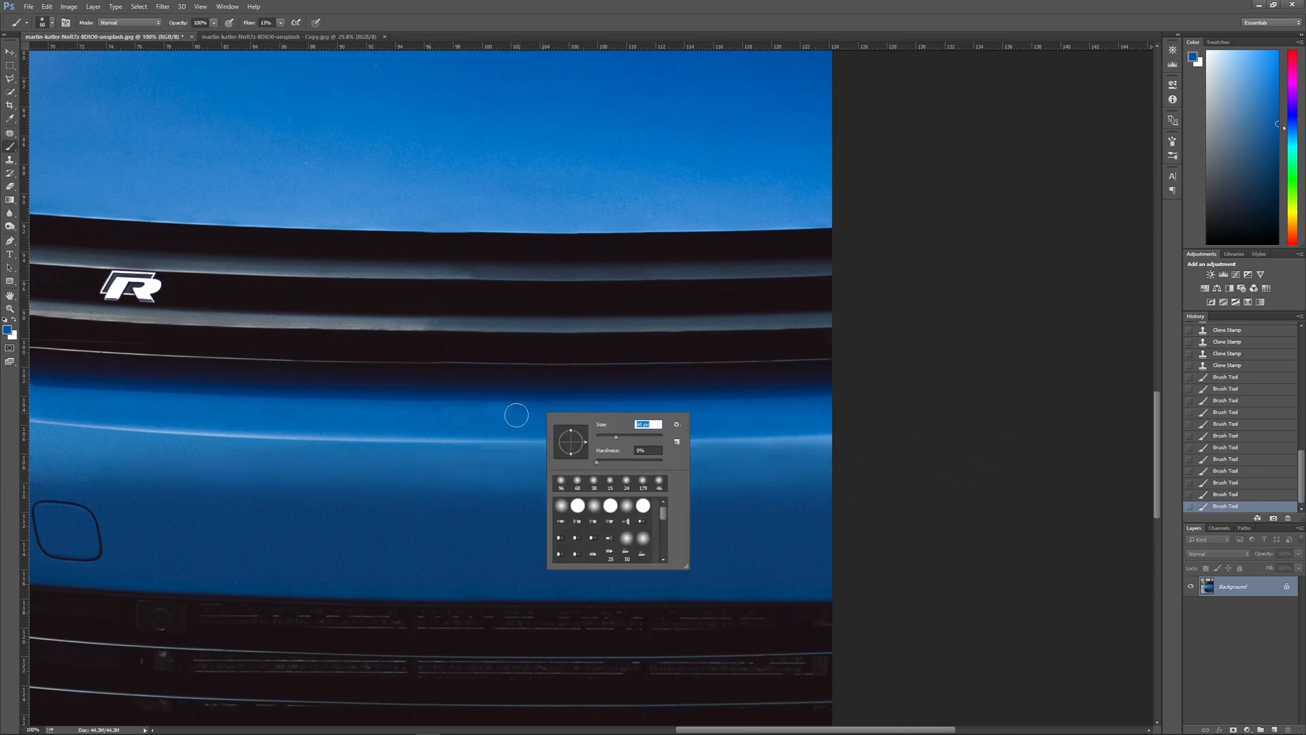
key("Return")
left_click_drag(509, 416, 608, 431)
- Burn the midtones of the two light grille slats between the R badge and the removed emblem's spot to even out their brightness
key("ctrl+0")
key("ctrl+plus")
key("ctrl+plus")
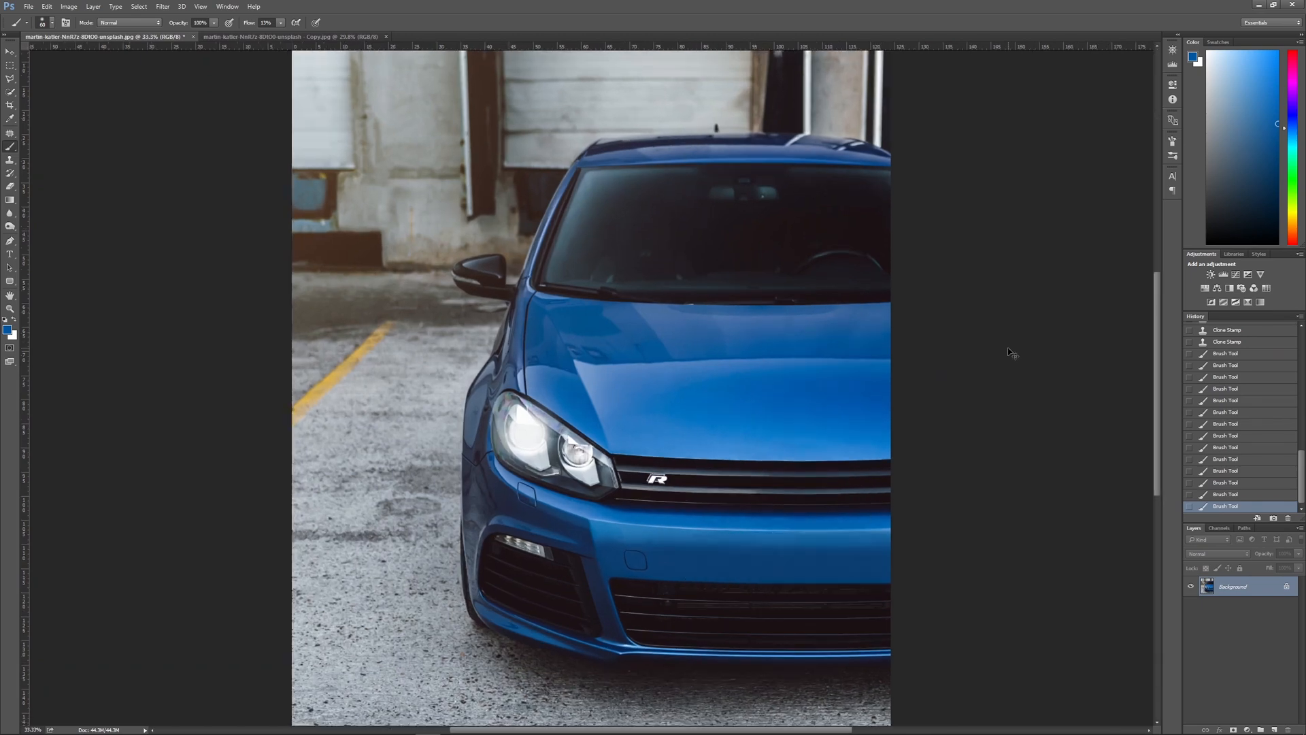
key("ctrl+plus")
key("o")
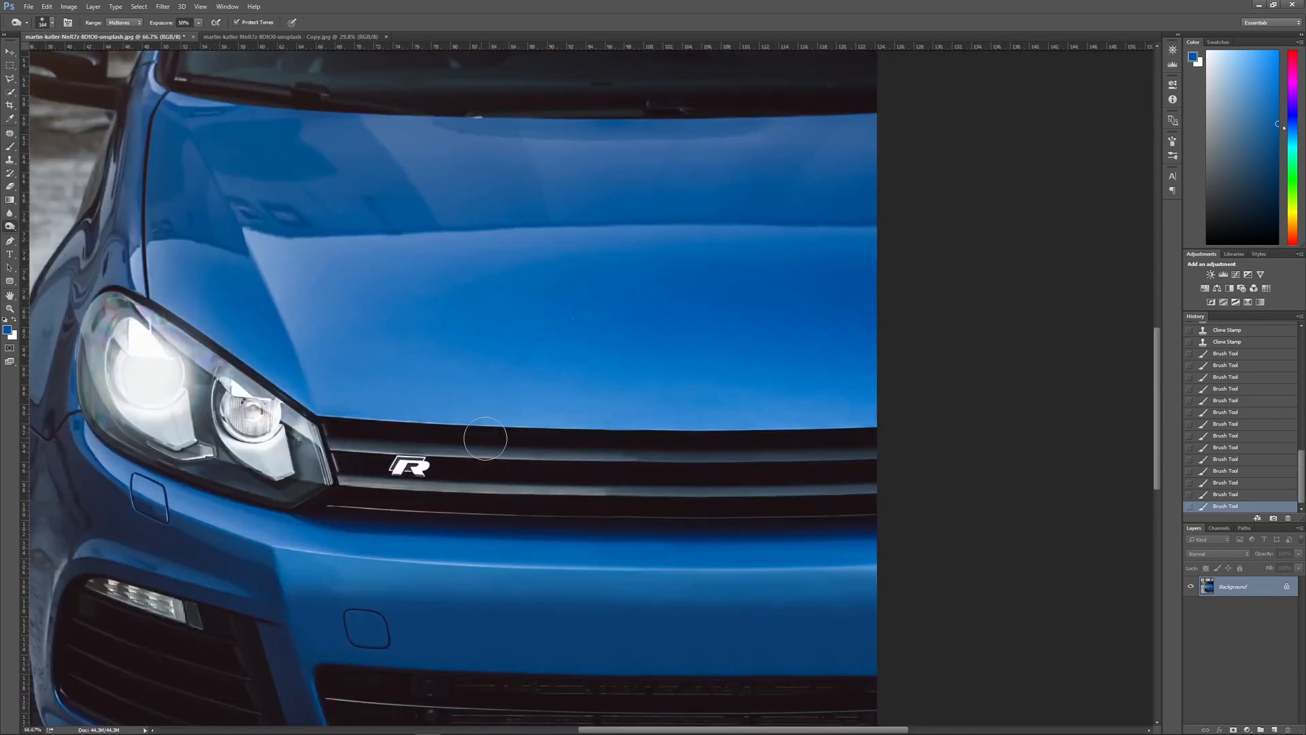
mouse_move(590, 489)
left_mouse_down()
mouse_move(575, 490)
mouse_move(589, 489)
left_mouse_up()
left_click_drag(615, 465, 590, 463)
mouse_move(586, 464)
left_mouse_down()
mouse_move(562, 468)
mouse_move(654, 488)
left_mouse_up()
left_click_drag(587, 491, 604, 491)
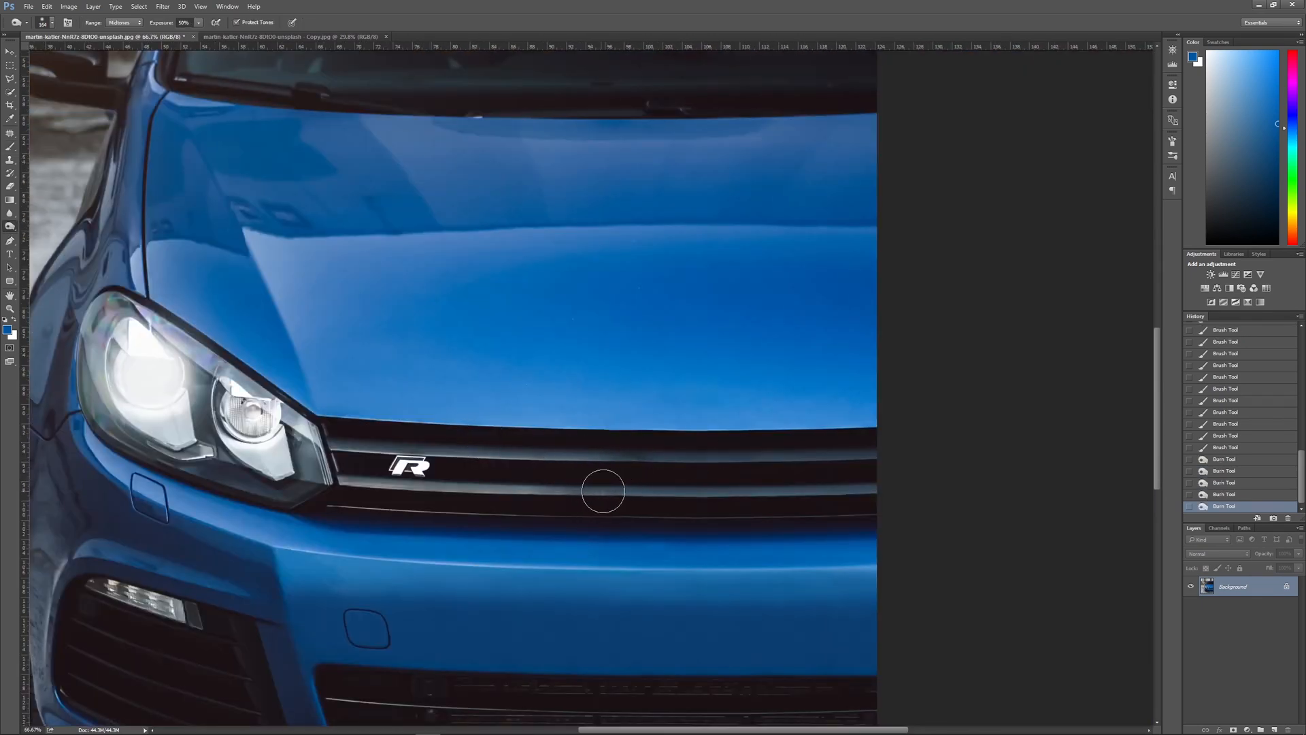
- Compare the whole retouched image with the original copy by switching between the two documents, ending on the retouched one
key("ctrl+0")
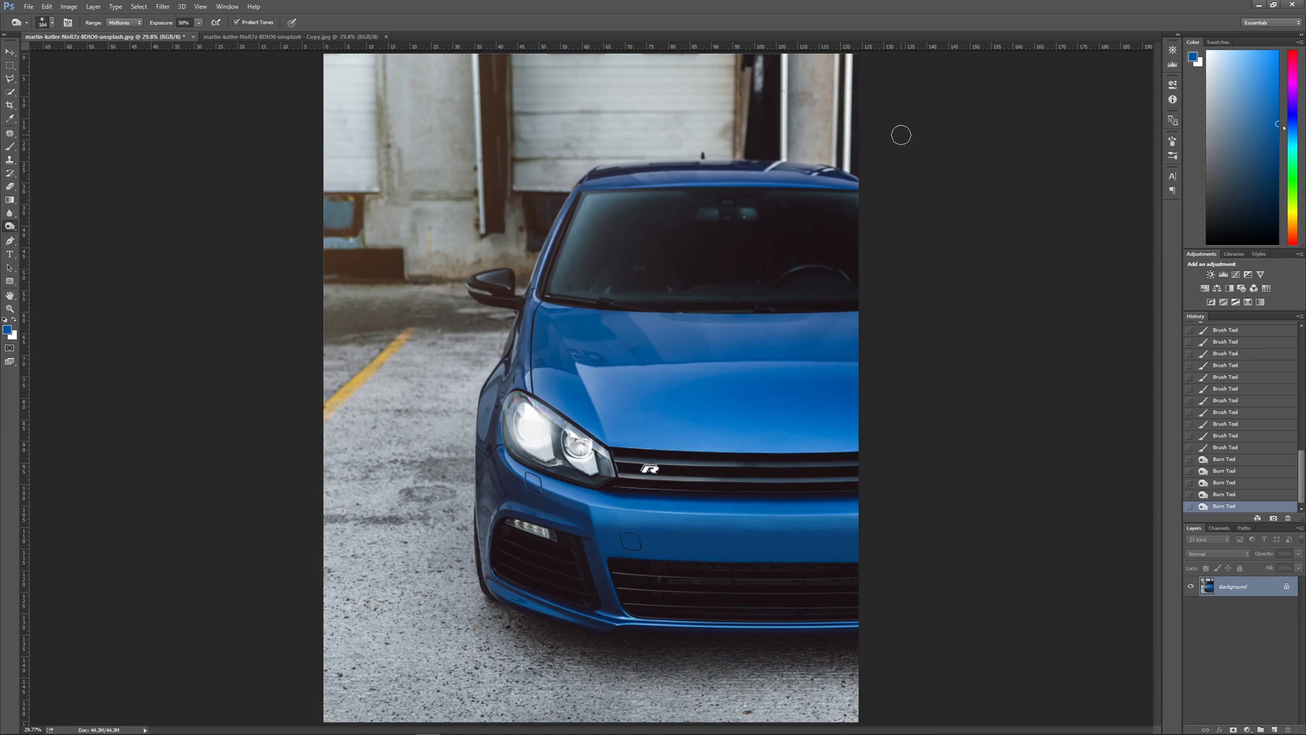
left_click(330, 38)
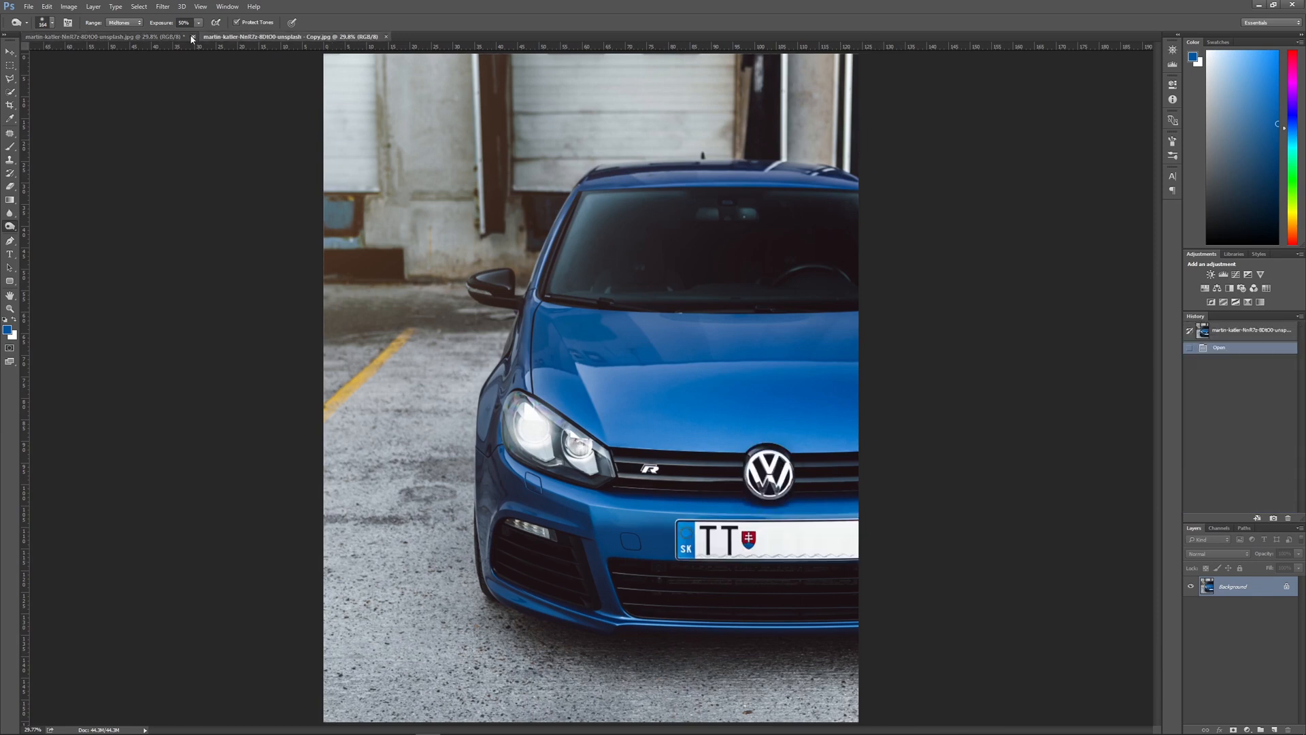
left_click(168, 37)
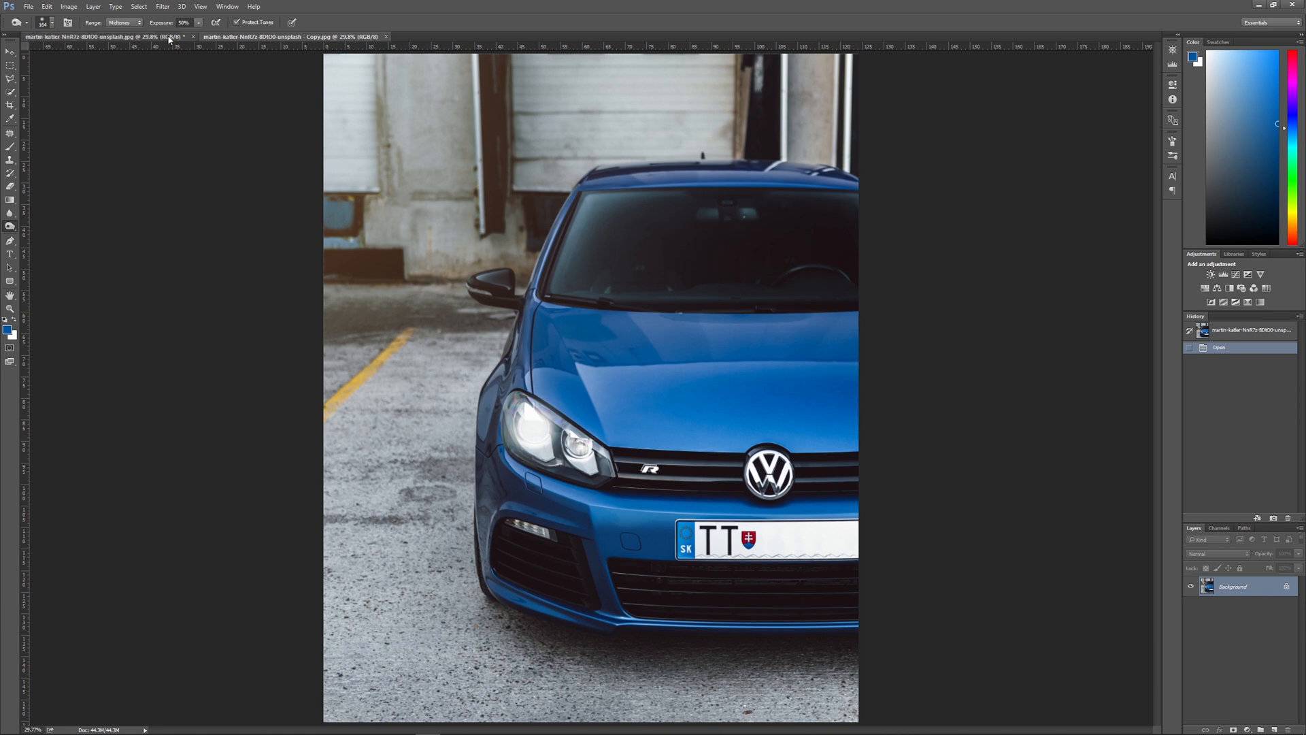
left_click(218, 37)
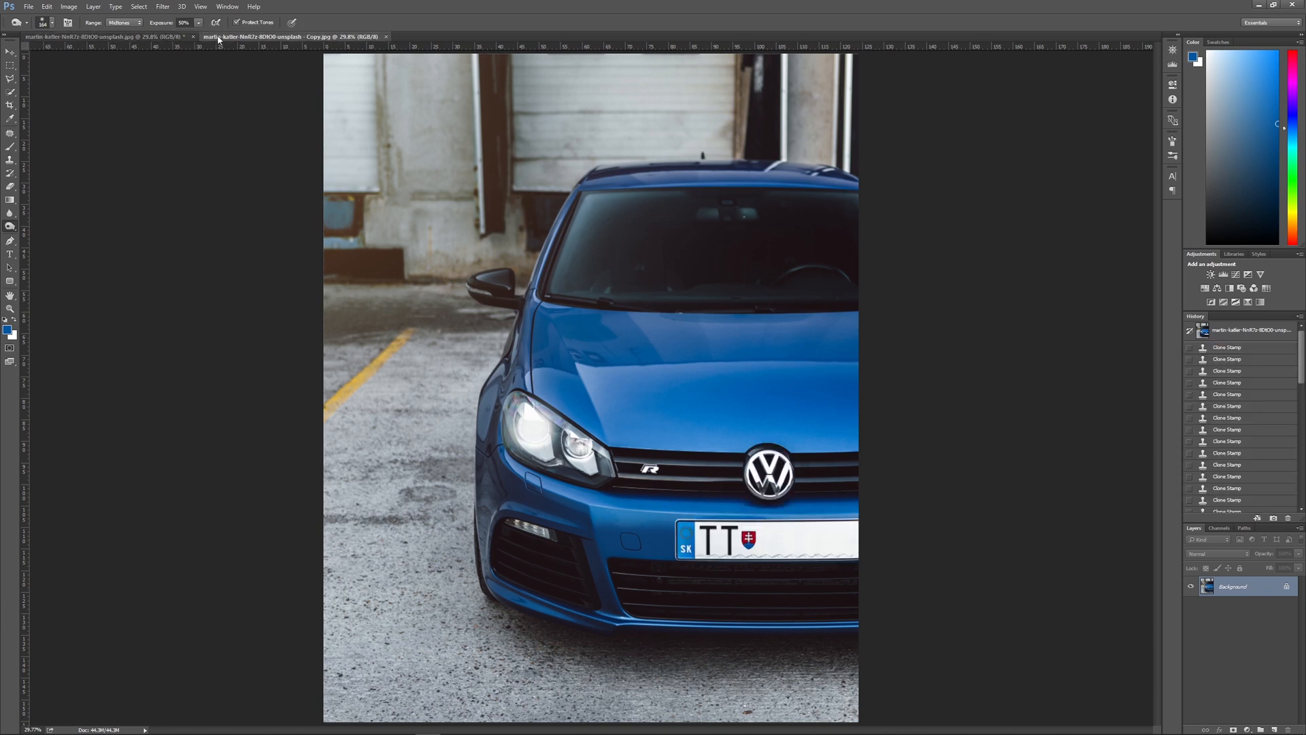
left_click(142, 38)
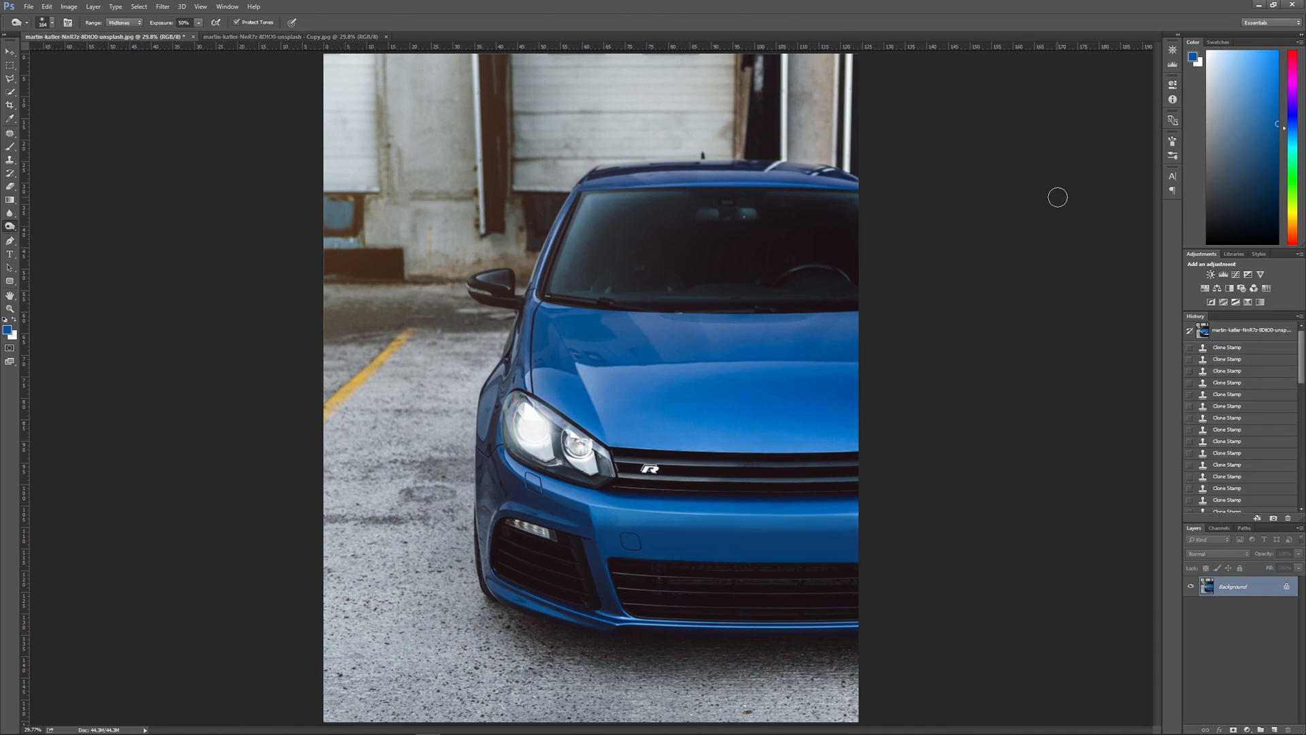